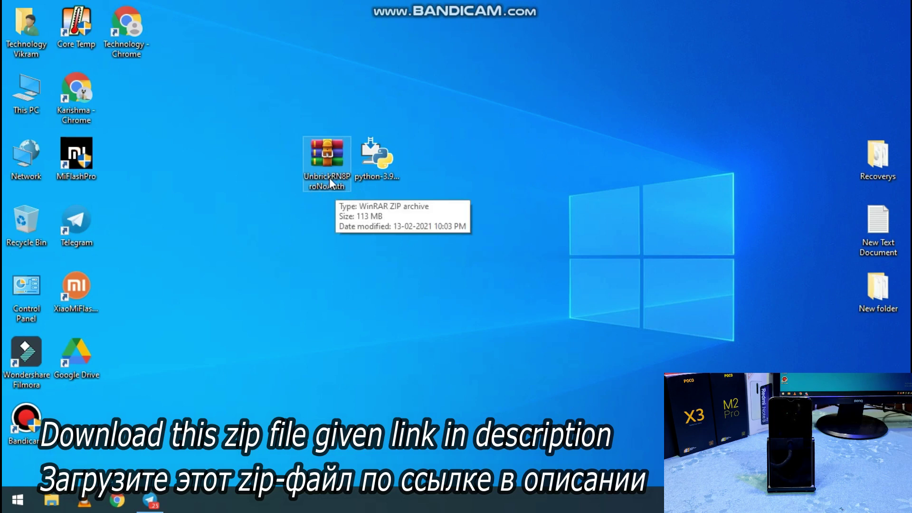
# Extract the begoniain_in_global_images_V12.0.4.0.QGGINXM archive in the Redmi Note 8 Pro folder on ROM (D:) into its own folder
pyautogui.click(366, 160)
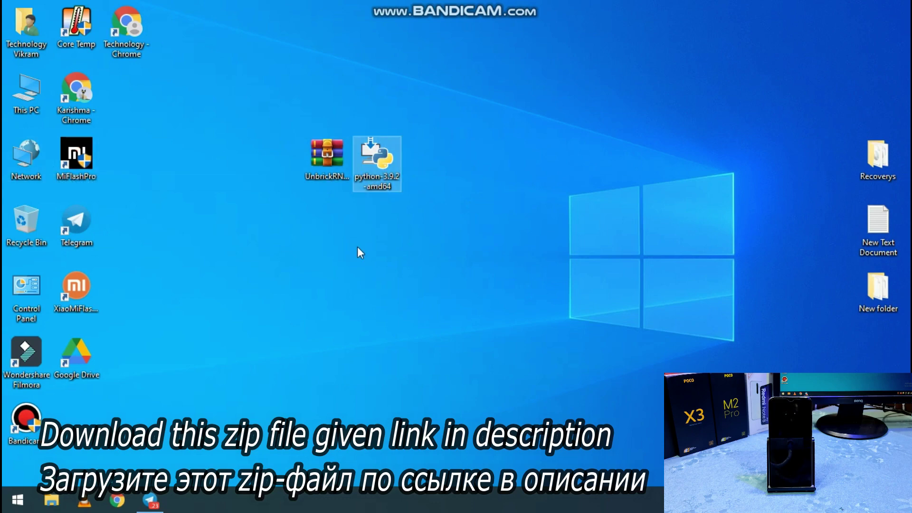
pyautogui.doubleClick(9, 103)
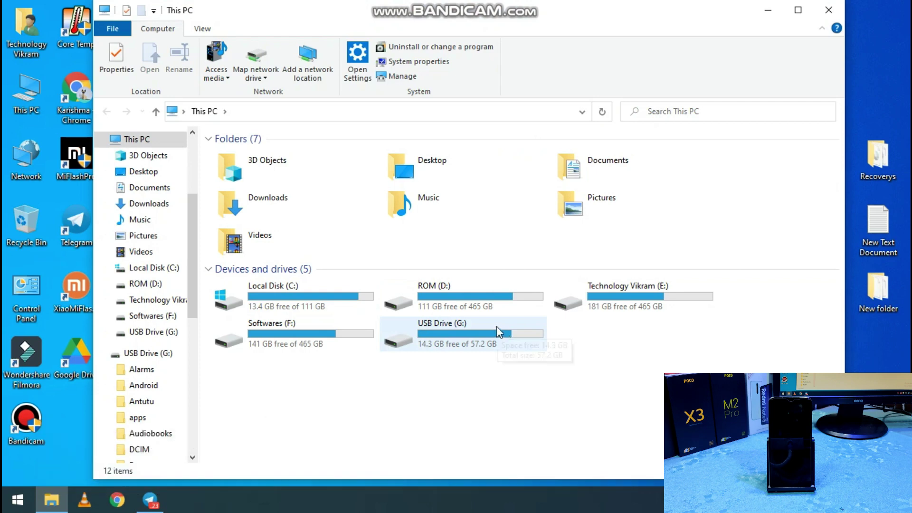
pyautogui.doubleClick(429, 295)
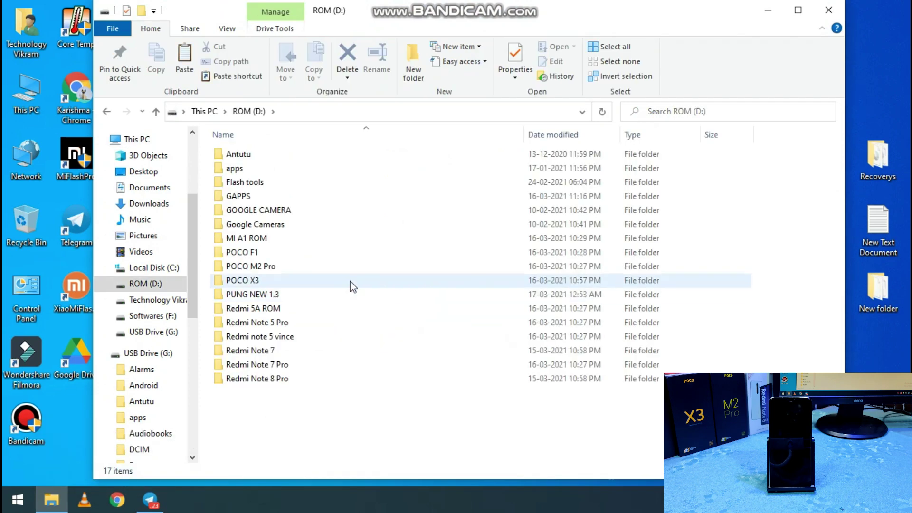
pyautogui.doubleClick(292, 379)
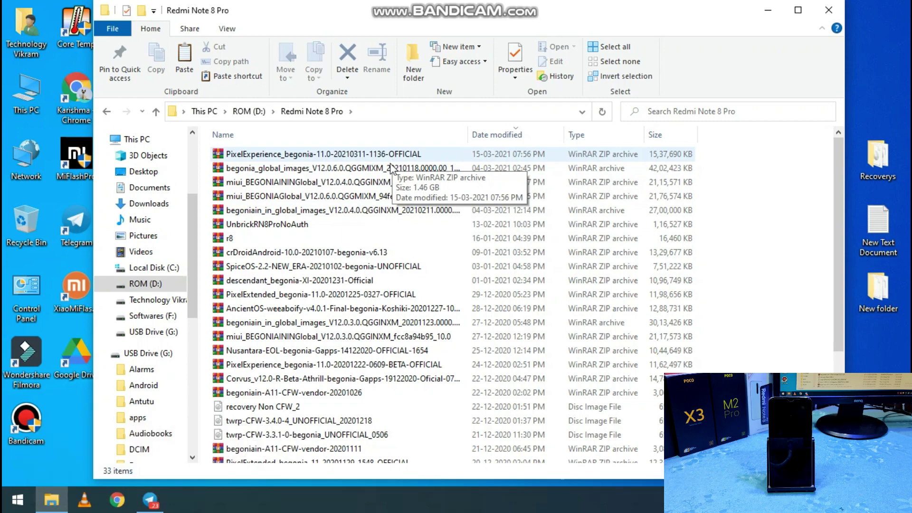
pyautogui.rightClick(316, 210)
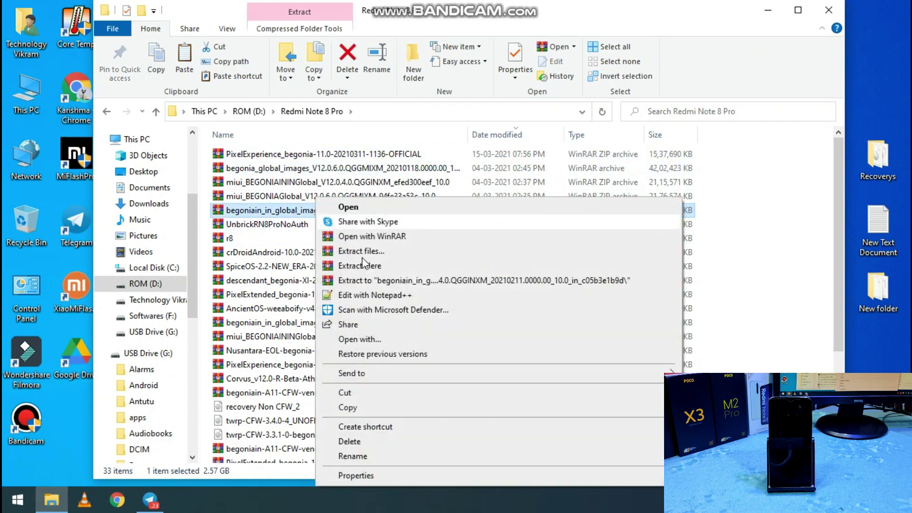
pyautogui.click(375, 280)
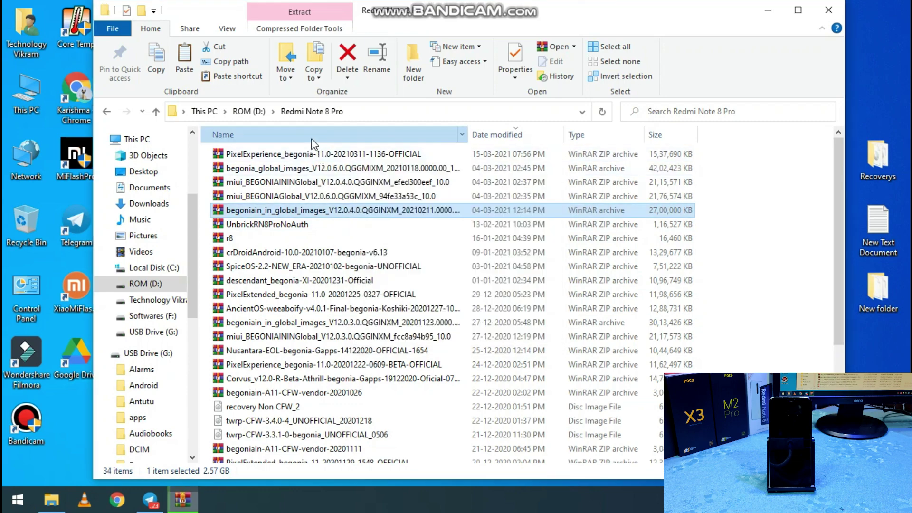
# Sort the files by name and cut the inner ROM folder from the newly extracted begoniain_in_global_images_V12.0.4.0 folder
pyautogui.click(312, 136)
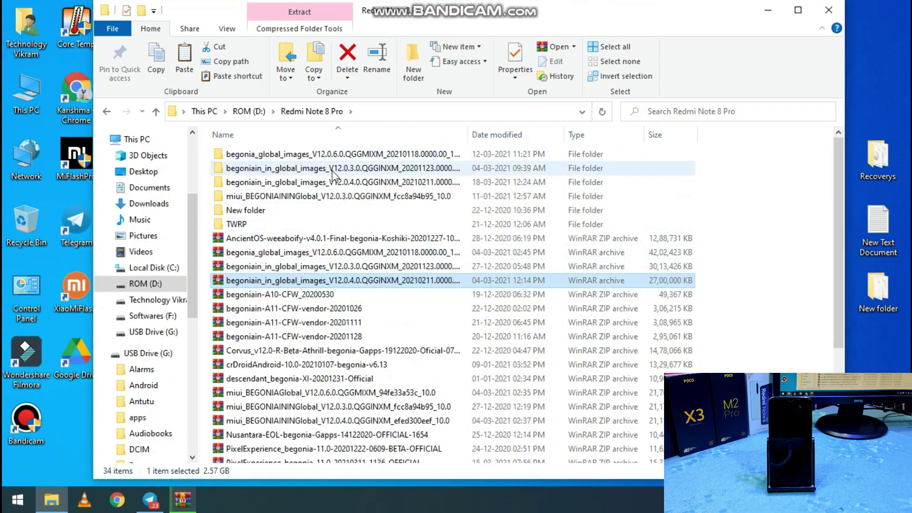
pyautogui.doubleClick(332, 182)
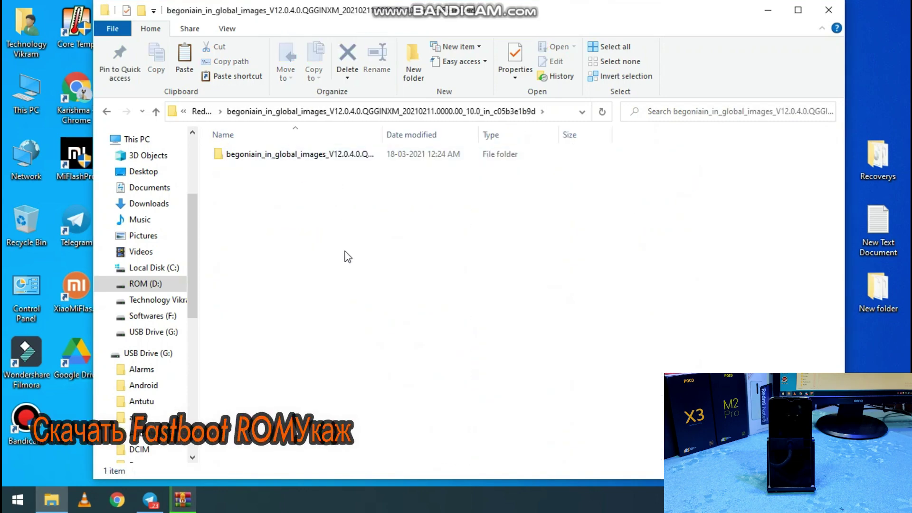
pyautogui.rightClick(269, 155)
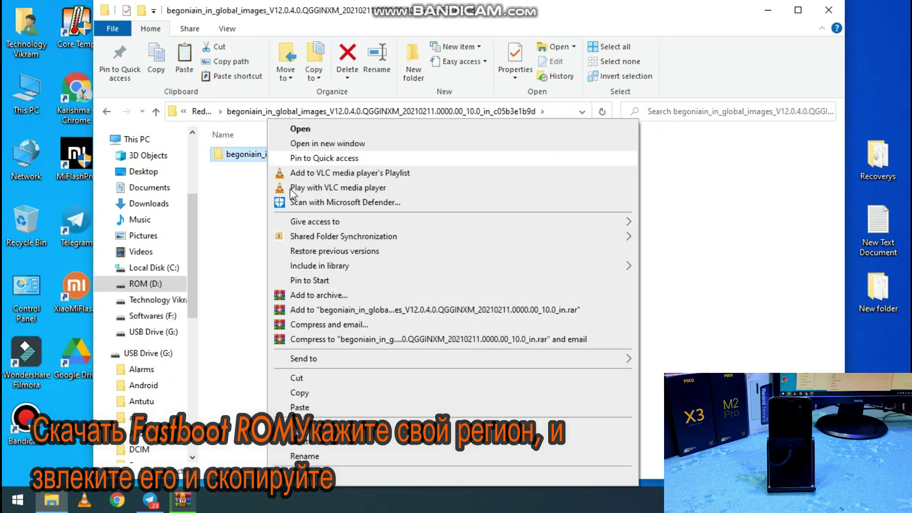
pyautogui.click(327, 379)
# Go to the XiaoMiFlash folder inside XiaoMi on Local Disk (C:), the destination for the fastboot ROM
pyautogui.click(159, 267)
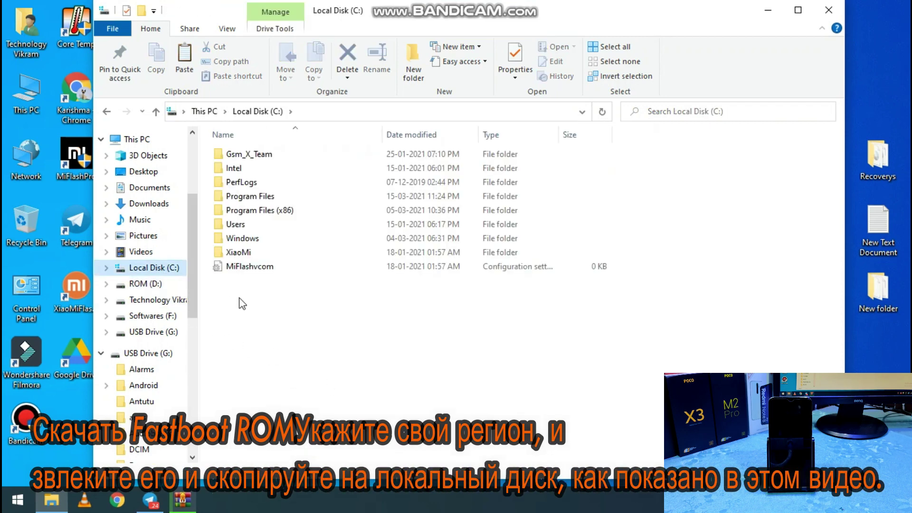
pyautogui.doubleClick(236, 252)
pyautogui.doubleClick(262, 154)
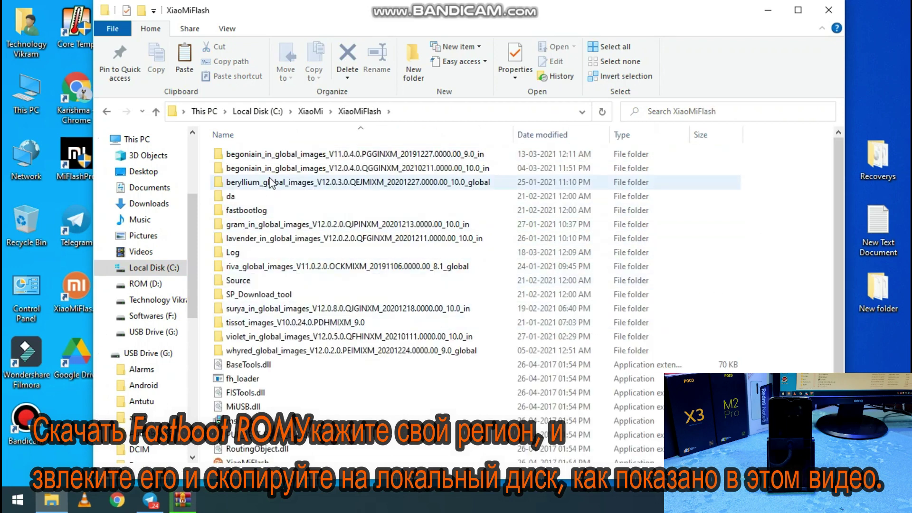
pyautogui.click(257, 111)
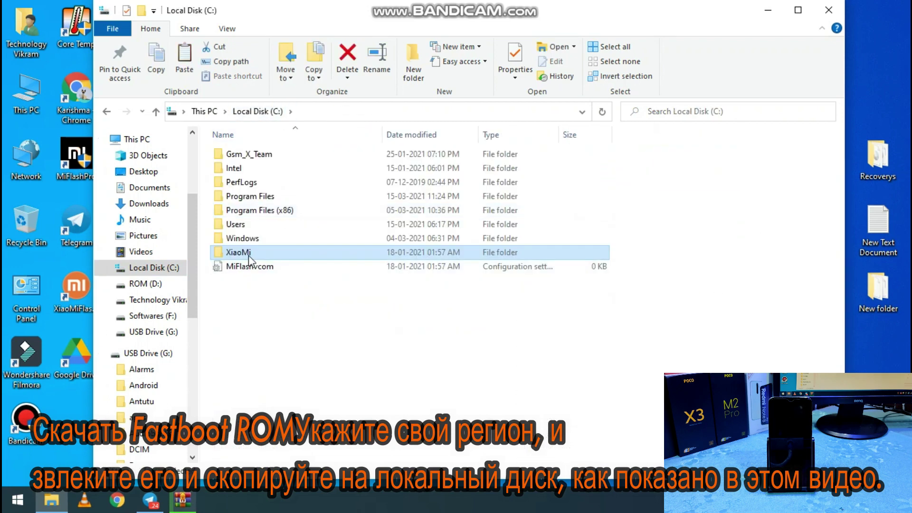
pyautogui.doubleClick(249, 254)
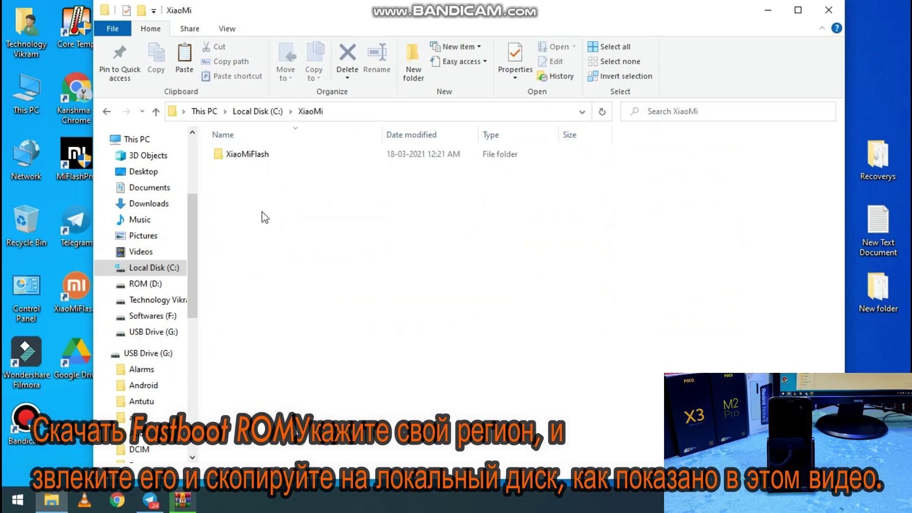
pyautogui.click(280, 156)
pyautogui.doubleClick(282, 157)
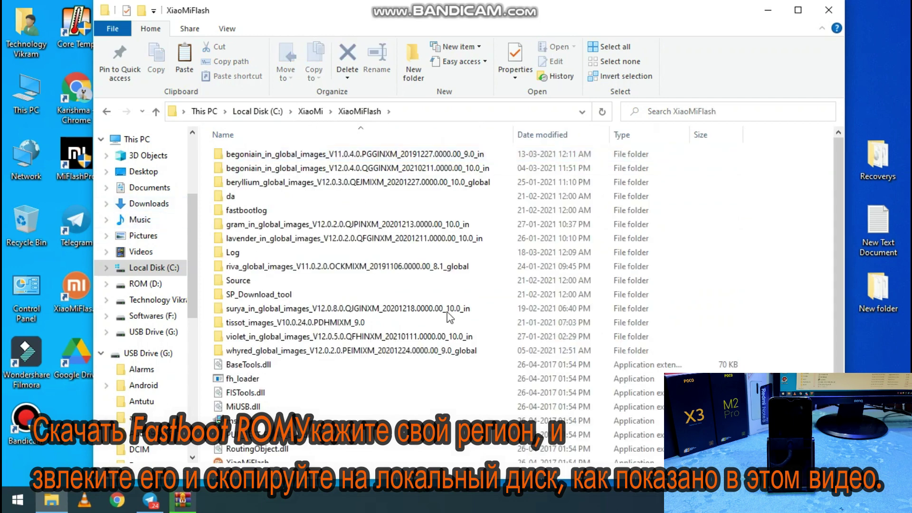
pyautogui.rightClick(780, 209)
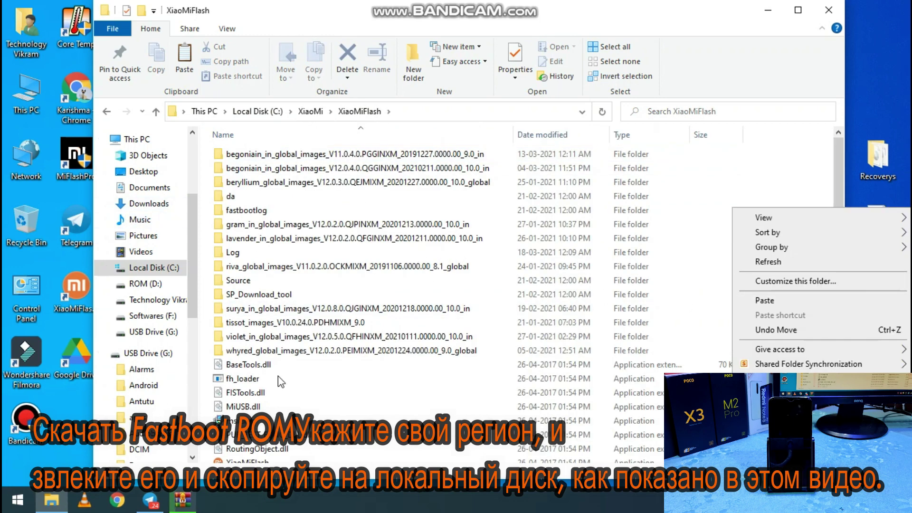
# Stop the running extraction and check the contents of the begoniain_in_global_images_V12.0.4.0 folder in XiaoMiFlash
pyautogui.click(185, 497)
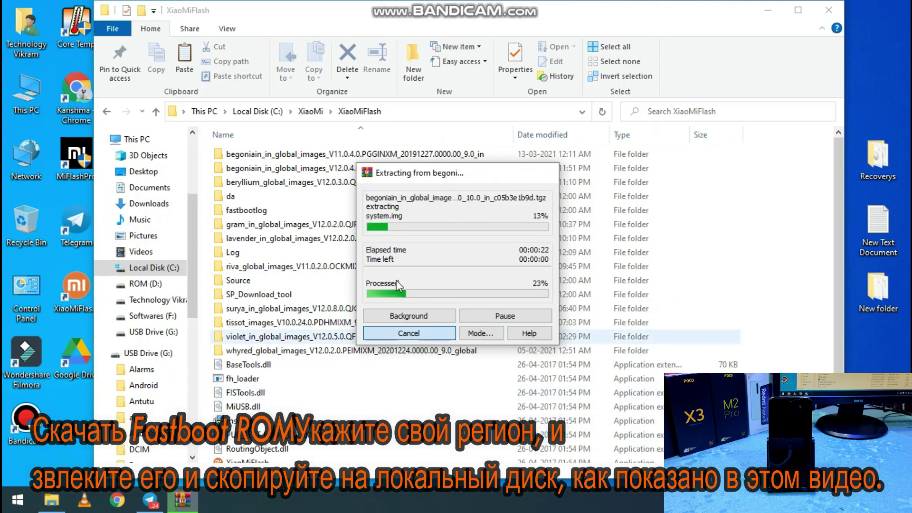
pyautogui.doubleClick(355, 170)
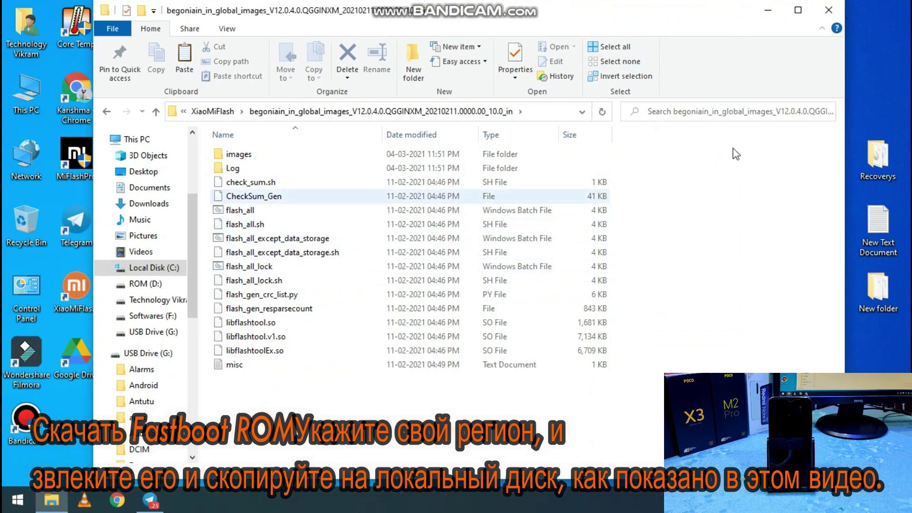
pyautogui.click(828, 11)
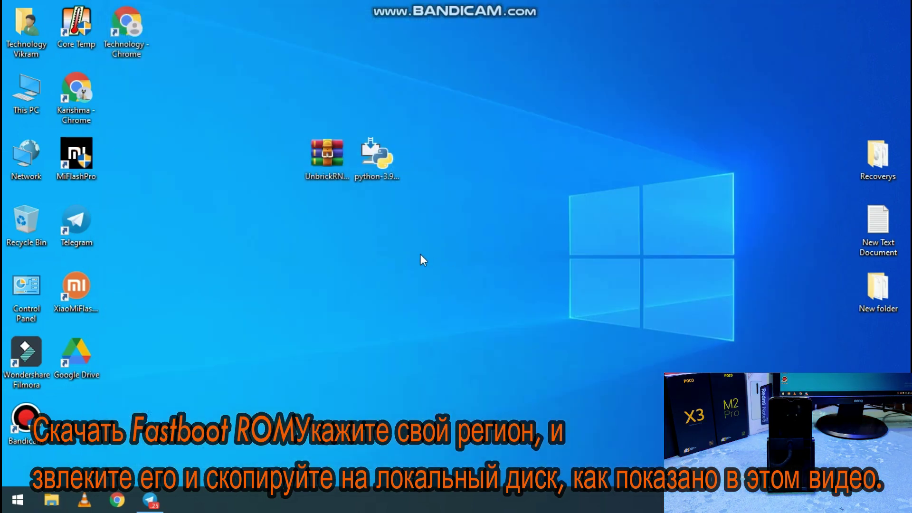
# Extract the UnbrickRN8ProNoAuth archive to its own folder and place that folder below the archive on the desktop
pyautogui.rightClick(321, 164)
pyautogui.click(389, 246)
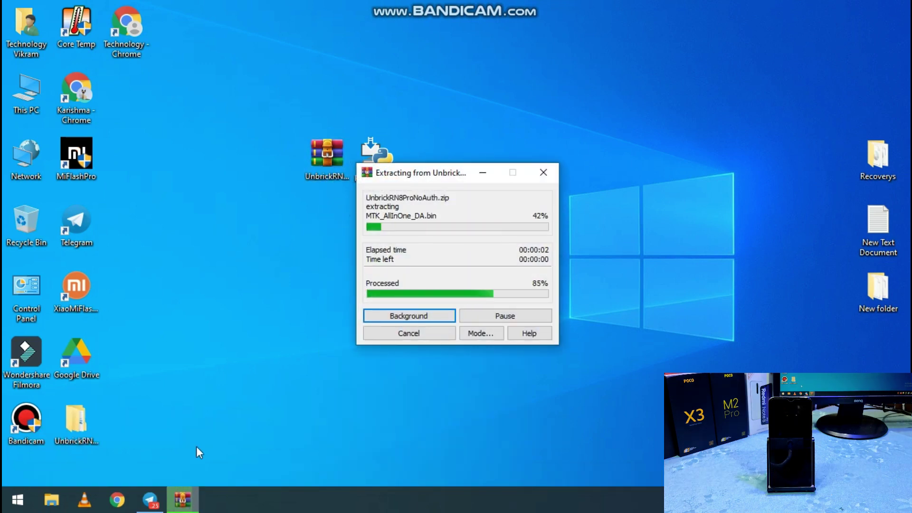
pyautogui.moveTo(101, 429); pyautogui.dragTo(352, 230)
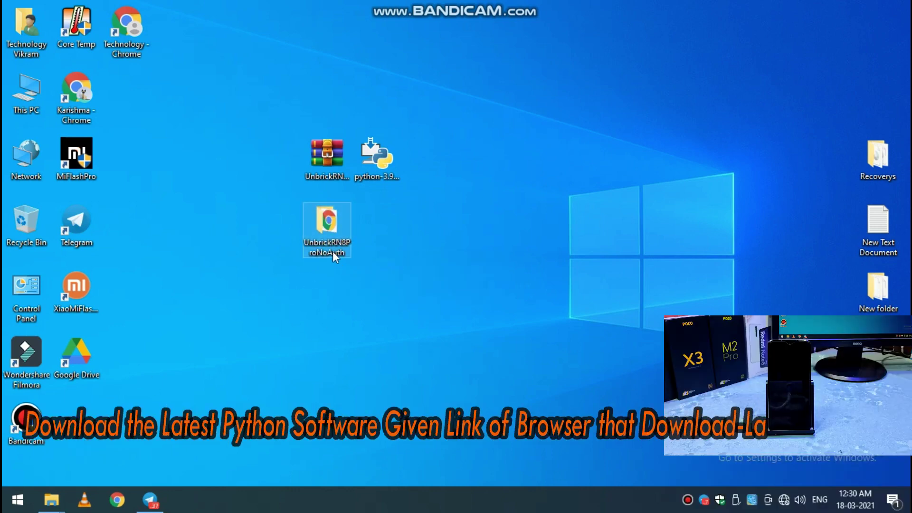
# Inspect the 1.python folder inside UnbrickRN8ProNoAuth and move the python-3.9.2-amd64 installer away from the other desktop files
pyautogui.doubleClick(342, 238)
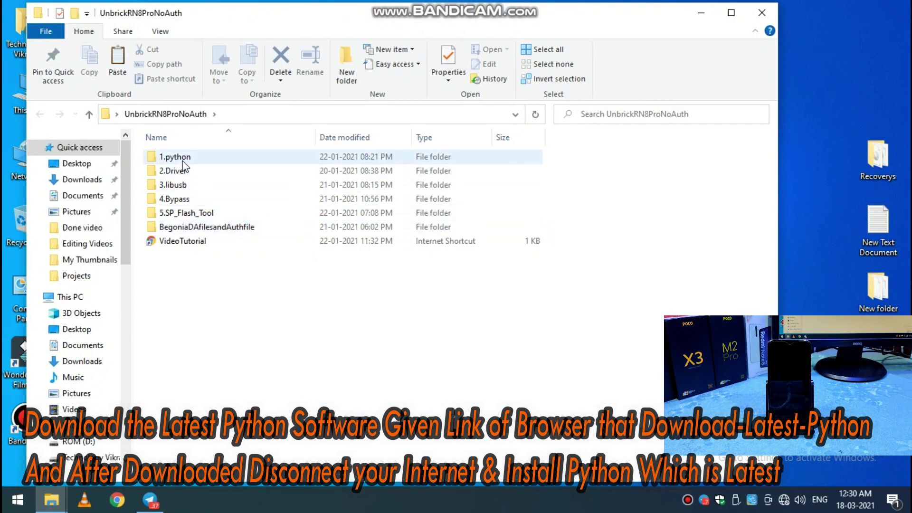
pyautogui.doubleClick(183, 159)
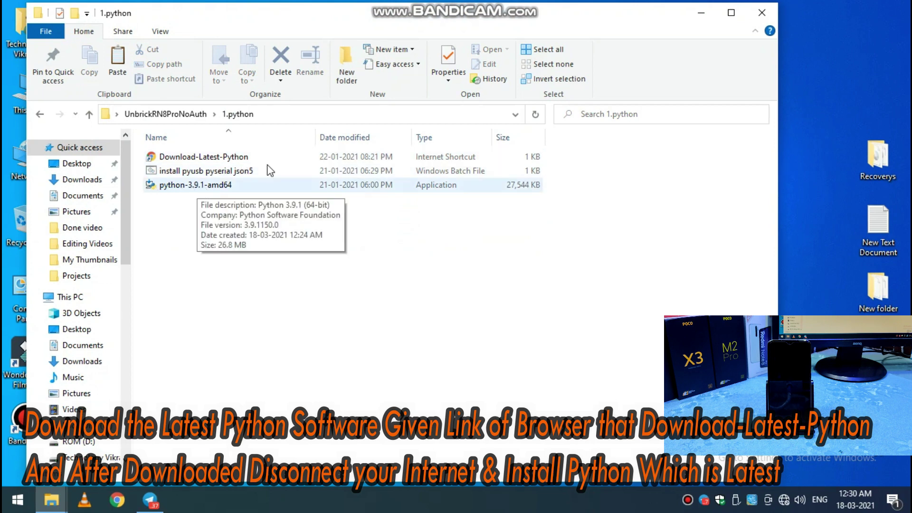
pyautogui.click(702, 13)
pyautogui.moveTo(696, 95); pyautogui.dragTo(589, 164)
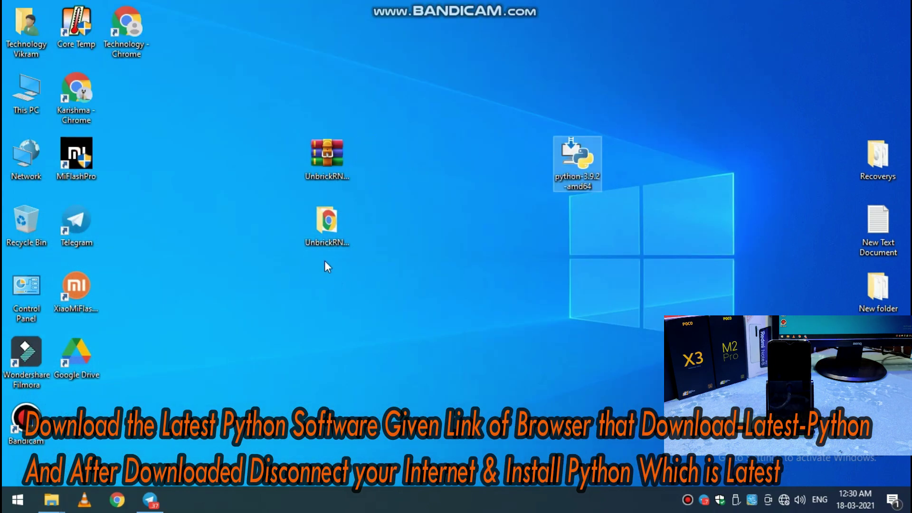
# Reopen the 1.python folder and locate the Download-Latest-Python shortcut
pyautogui.doubleClick(324, 237)
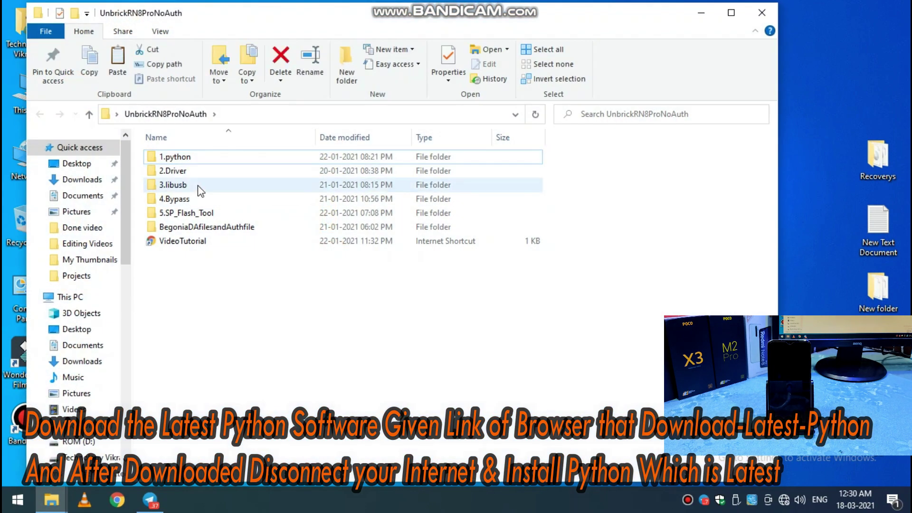
pyautogui.doubleClick(174, 156)
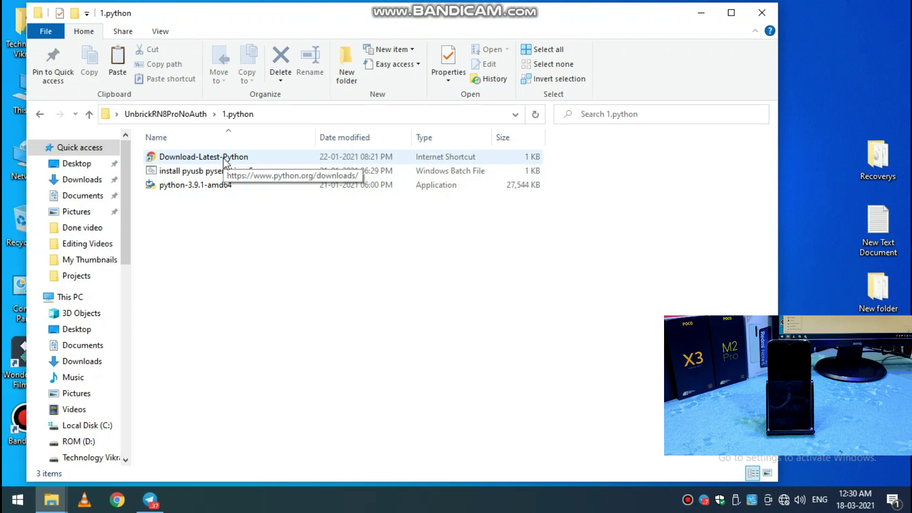
pyautogui.click(700, 17)
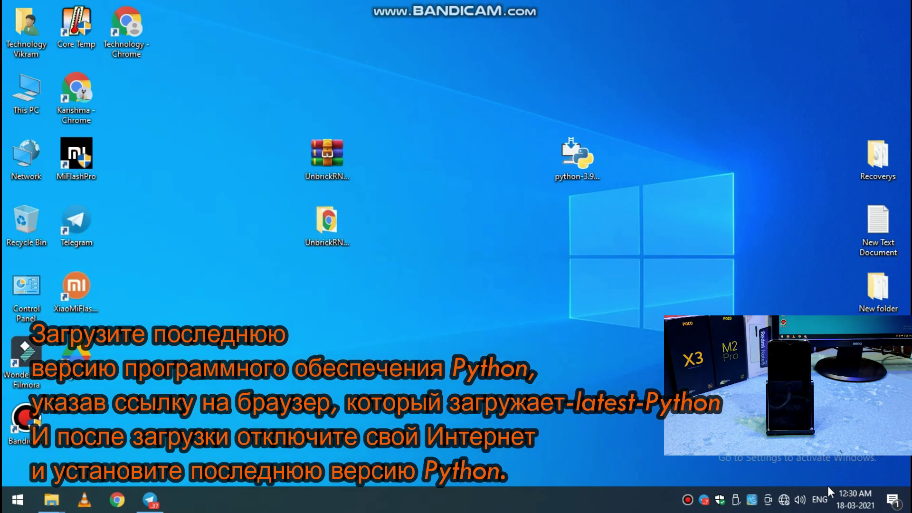
pyautogui.click(785, 500)
pyautogui.click(563, 233)
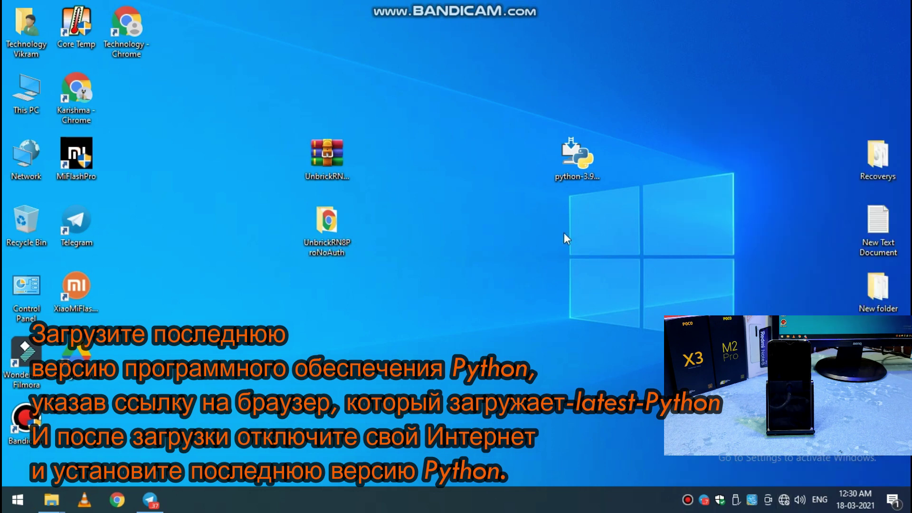
pyautogui.click(578, 161)
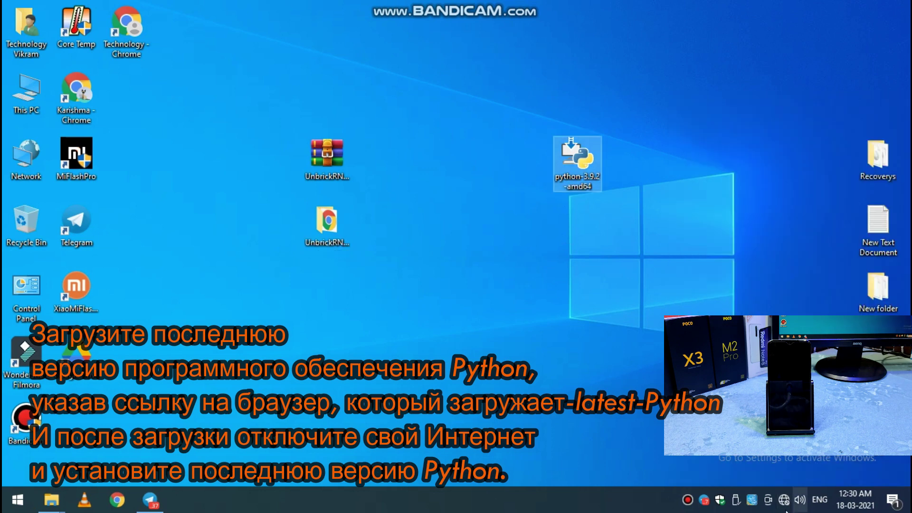
pyautogui.click(605, 256)
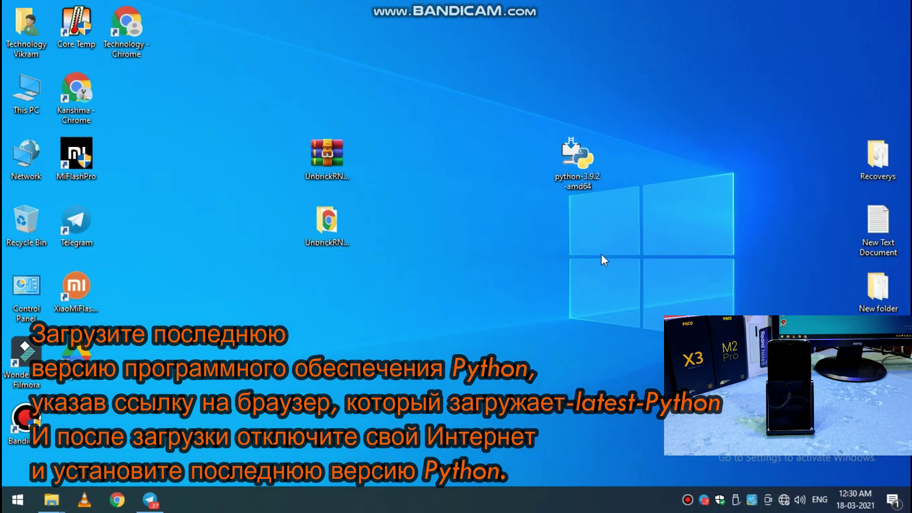
# Install Python 3.9.2 (64-bit) with the default settings from the desktop installer and close the setup
pyautogui.doubleClick(571, 166)
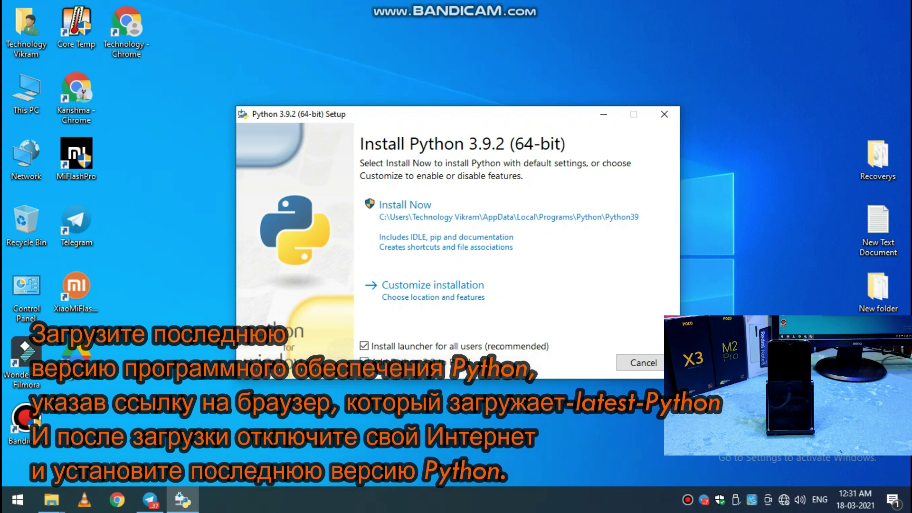
pyautogui.click(439, 198)
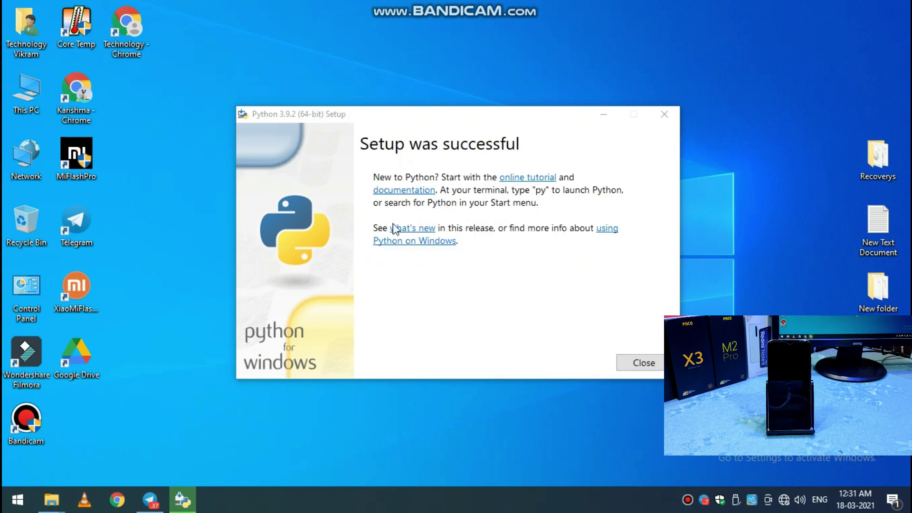
pyautogui.click(643, 362)
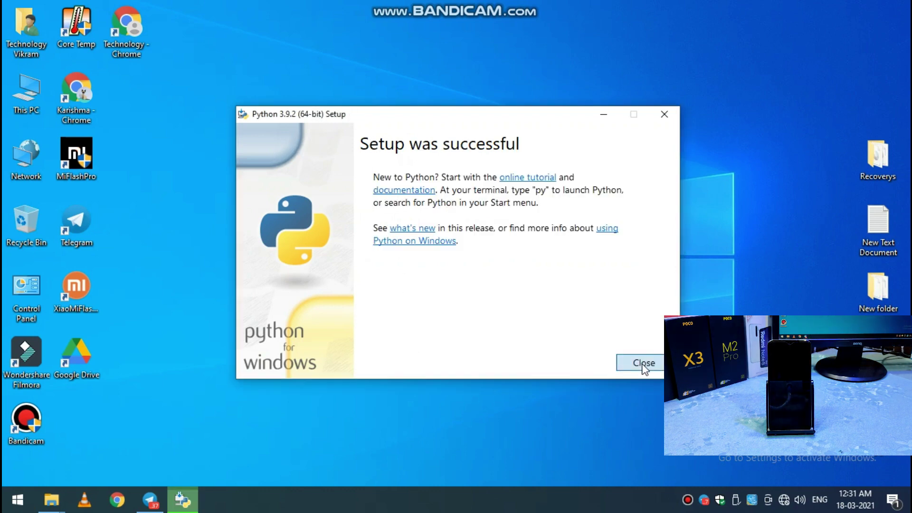
# Connect the computer to the AndroidAP_3339 Wi-Fi network and open Chrome
pyautogui.click(785, 499)
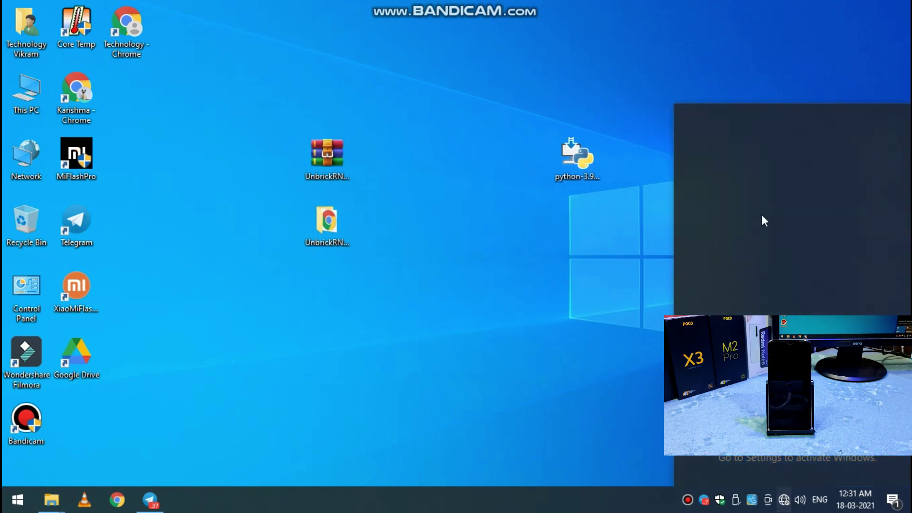
pyautogui.click(755, 118)
pyautogui.click(765, 159)
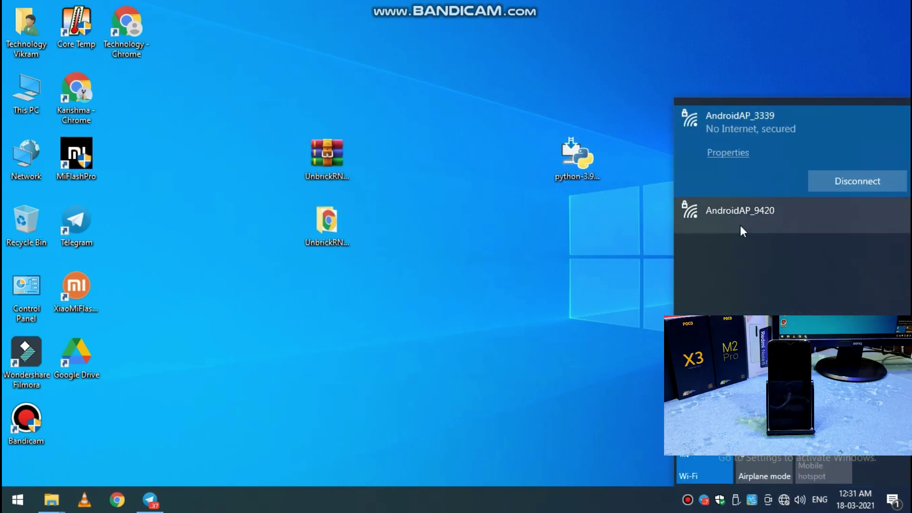
pyautogui.click(117, 500)
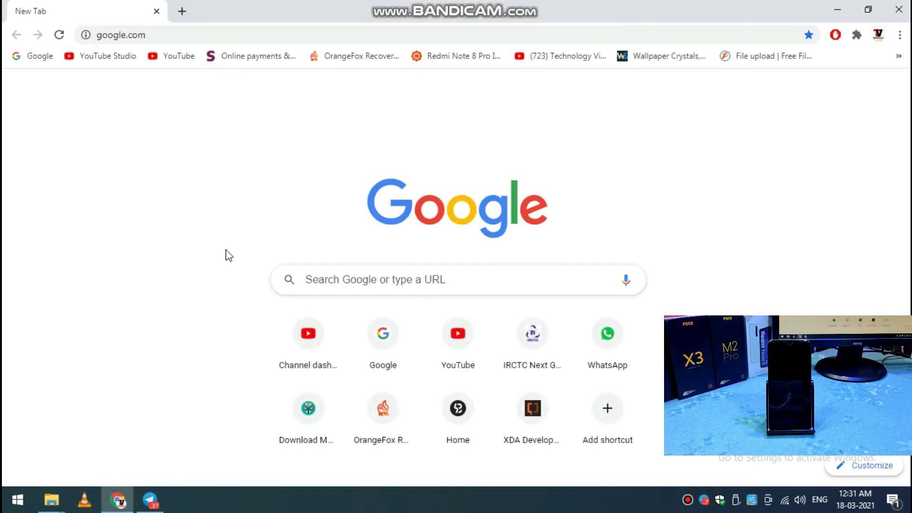
# Run the install pyusb pyserial json5 batch file from the 1.python folder in UnbrickRN8ProNoAuth and dismiss its console
pyautogui.click(837, 9)
pyautogui.moveTo(52, 500)
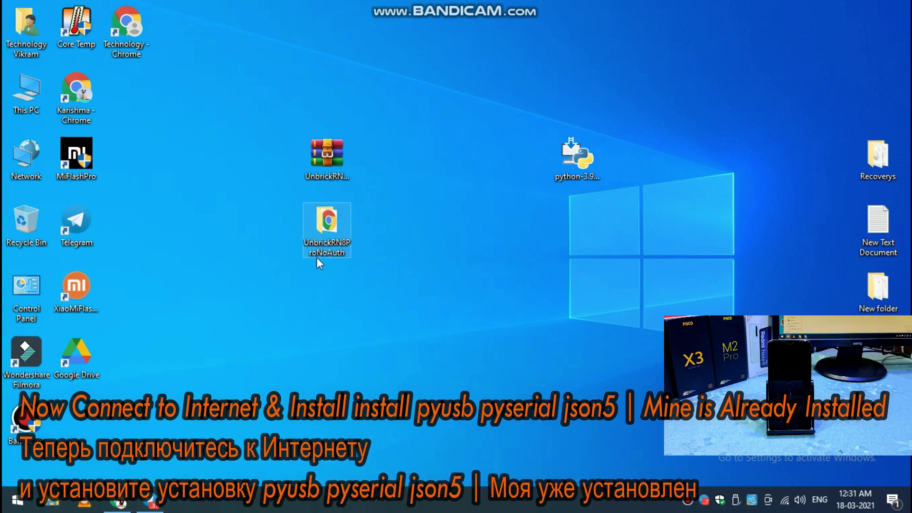
pyautogui.doubleClick(327, 219)
pyautogui.doubleClick(248, 158)
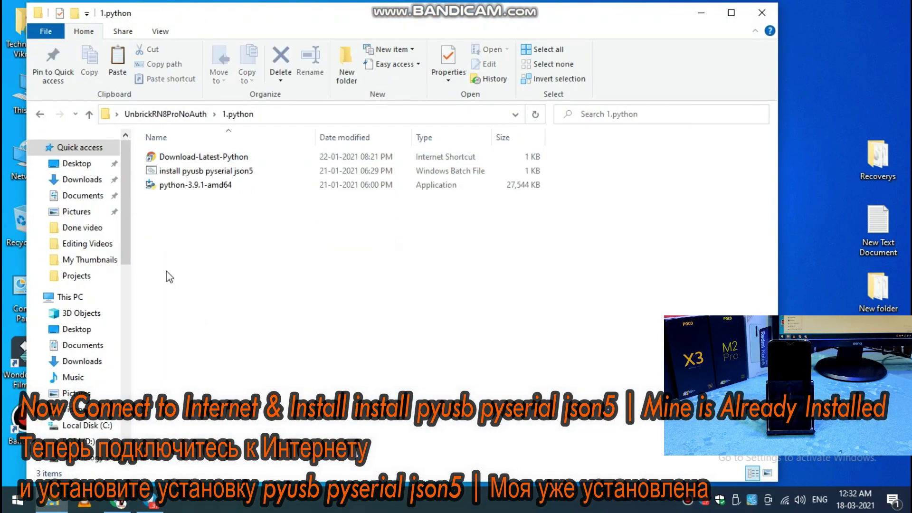
pyautogui.doubleClick(195, 173)
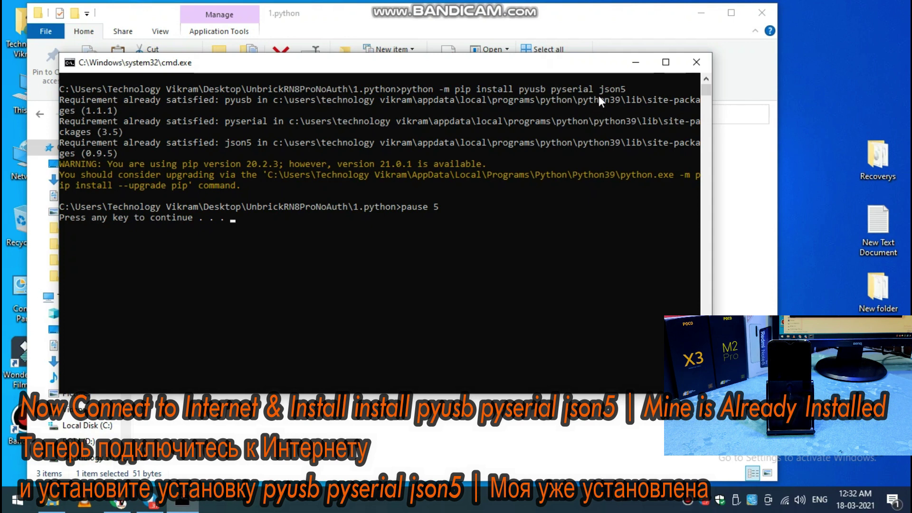
pyautogui.moveTo(91, 104); pyautogui.dragTo(204, 101)
pyautogui.click(240, 90)
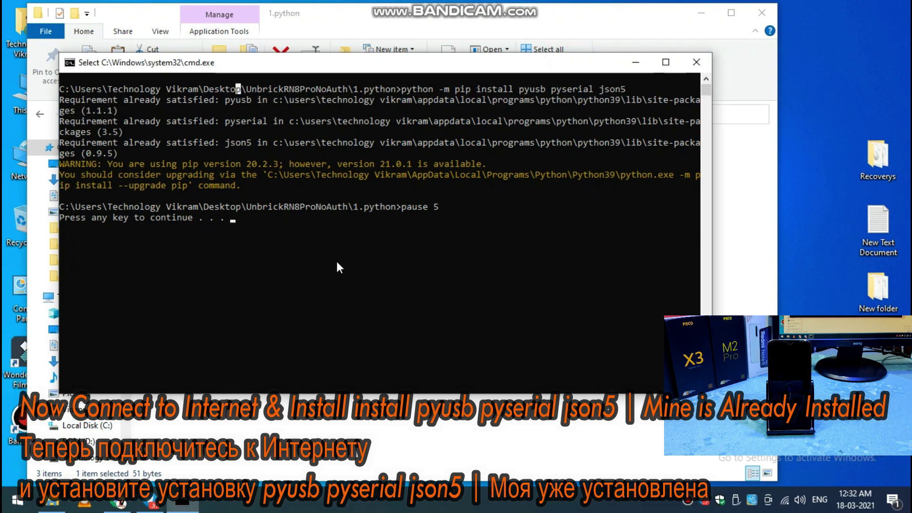
pyautogui.click(301, 220)
pyautogui.click(285, 280)
pyautogui.press('Return')
pyautogui.press('Return')
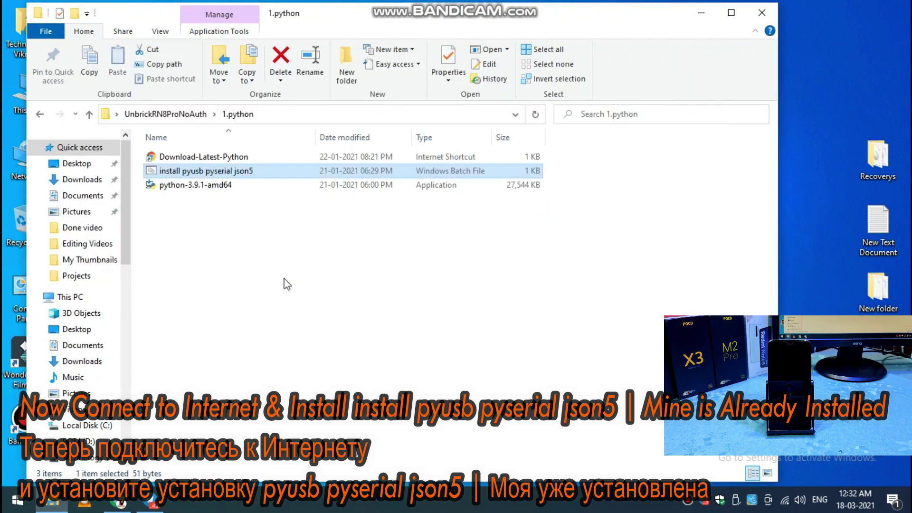
# Install the driver from the cdc-acm setup information file in the 2.Driver folder and acknowledge the completion message
pyautogui.click(196, 114)
pyautogui.click(181, 172)
pyautogui.doubleClick(181, 172)
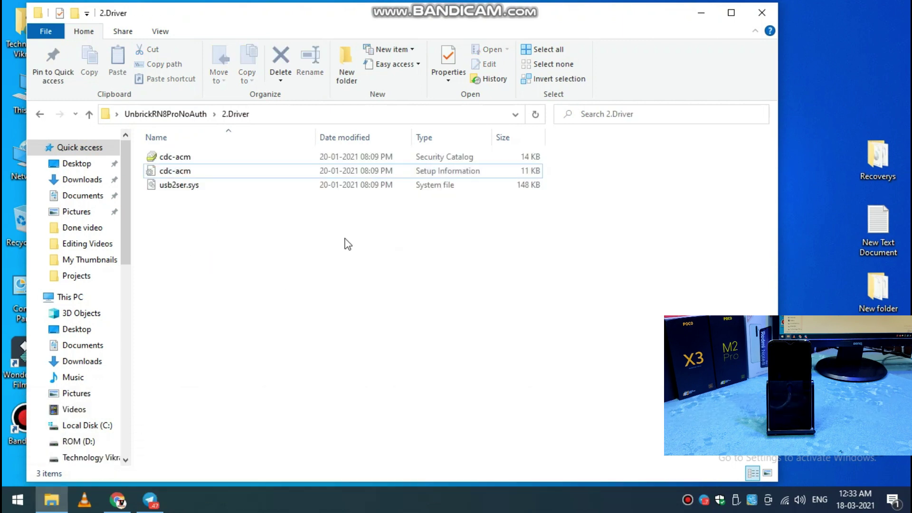
pyautogui.rightClick(181, 172)
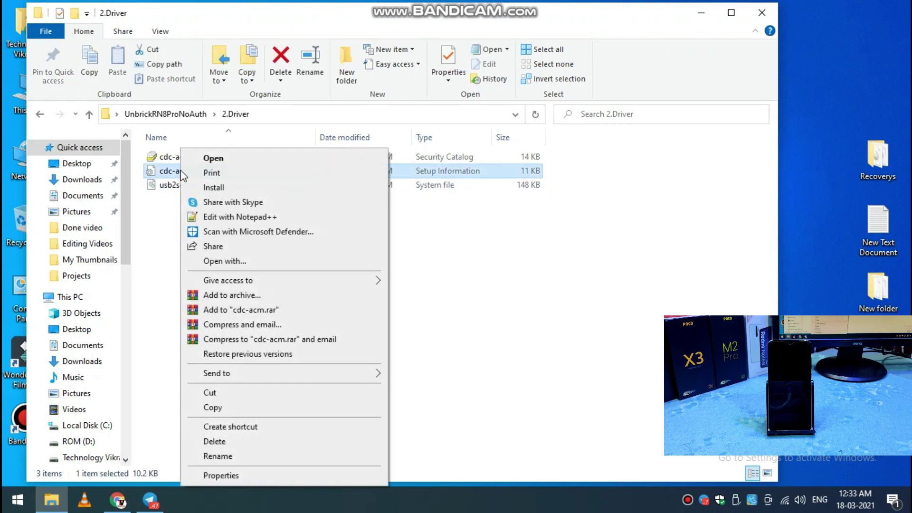
pyautogui.click(204, 187)
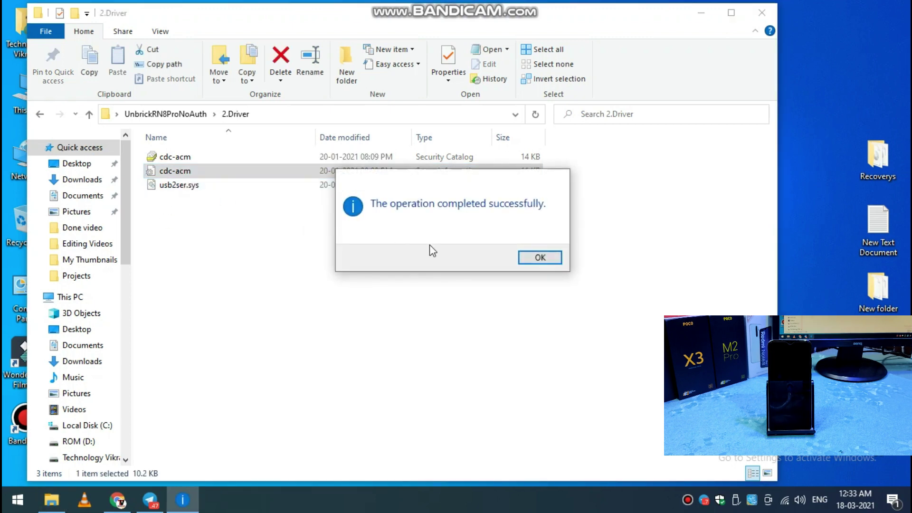
pyautogui.click(541, 259)
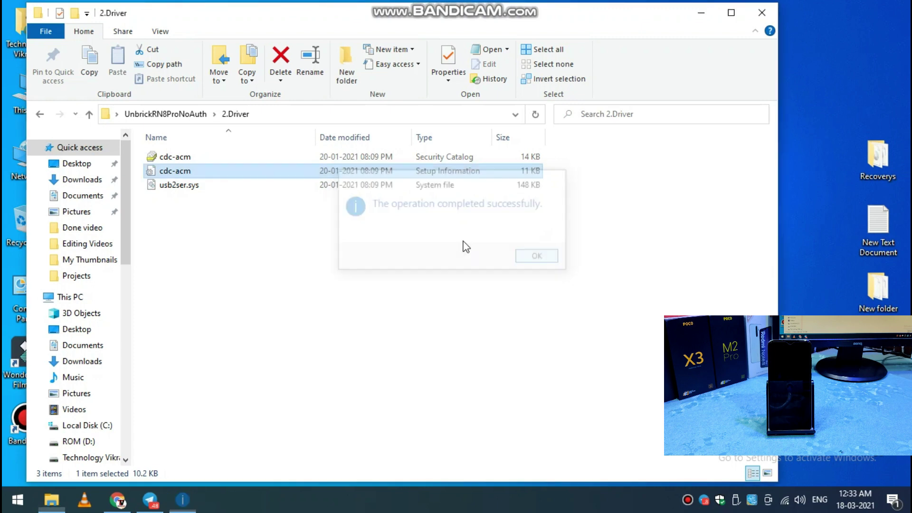
pyautogui.rightClick(173, 156)
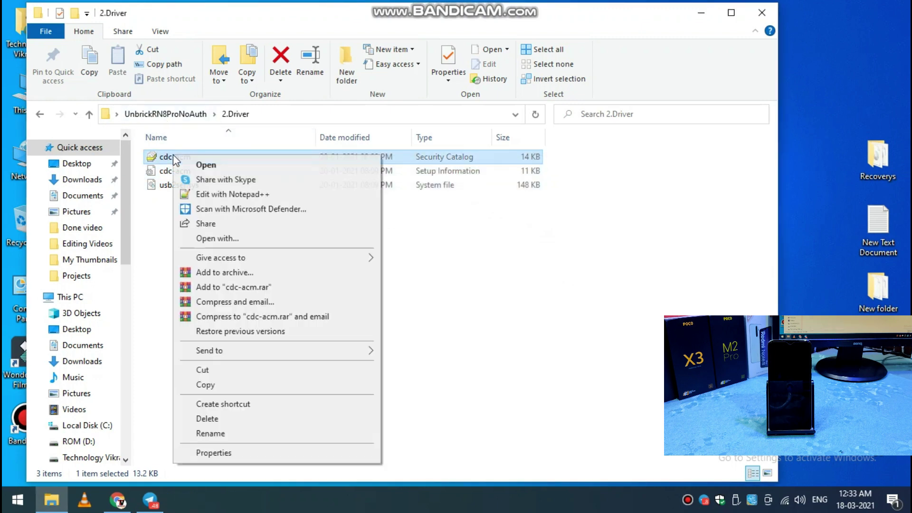
pyautogui.click(147, 262)
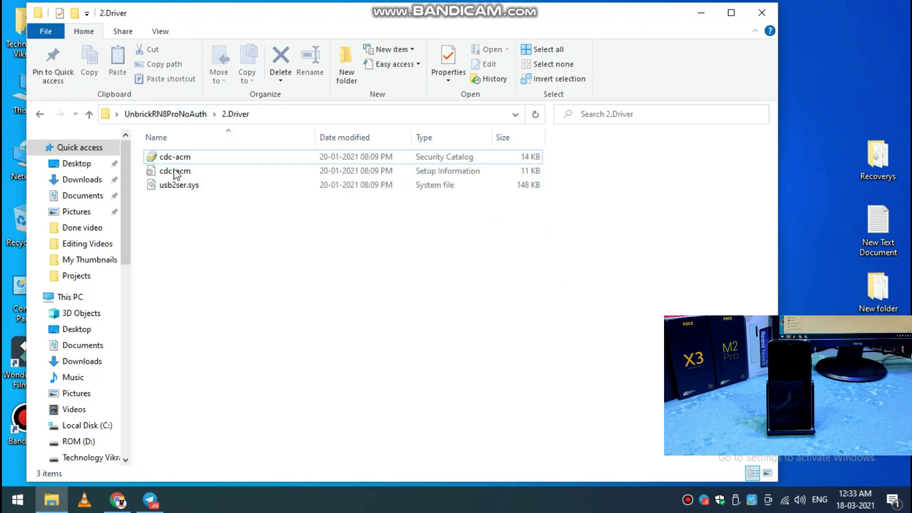
# Install LibUSB-Win32 from the 3.libusb folder, accepting the license and default settings, and finish with the filter installer wizard launching
pyautogui.click(171, 114)
pyautogui.doubleClick(184, 187)
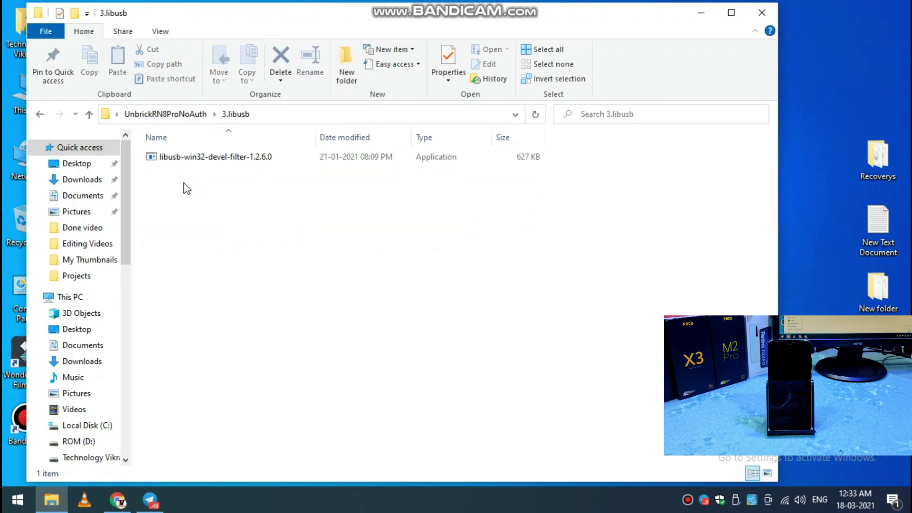
pyautogui.doubleClick(186, 156)
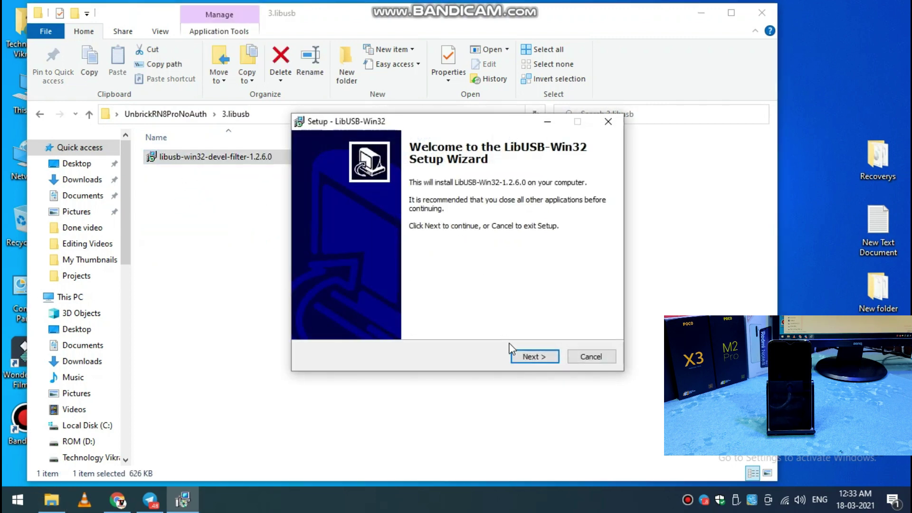
pyautogui.click(532, 358)
pyautogui.click(386, 316)
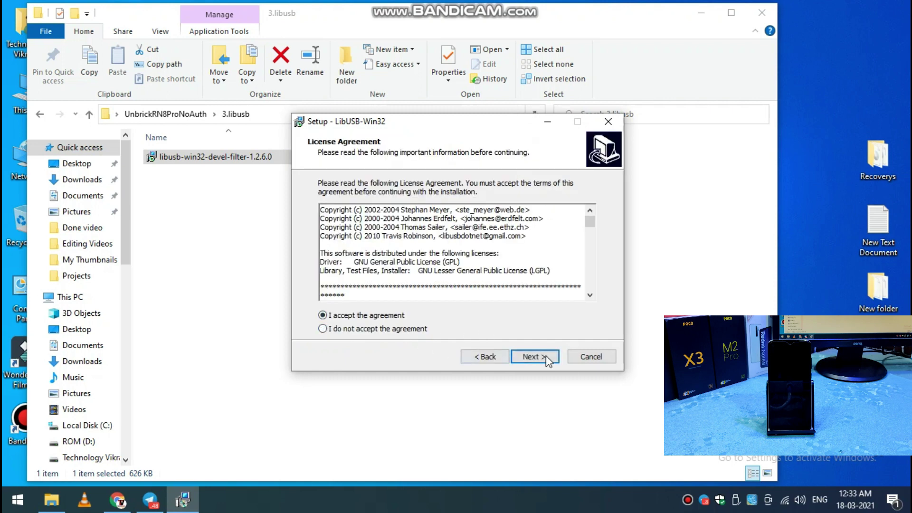
pyautogui.click(547, 359)
pyautogui.click(547, 360)
pyautogui.click(547, 359)
pyautogui.click(548, 359)
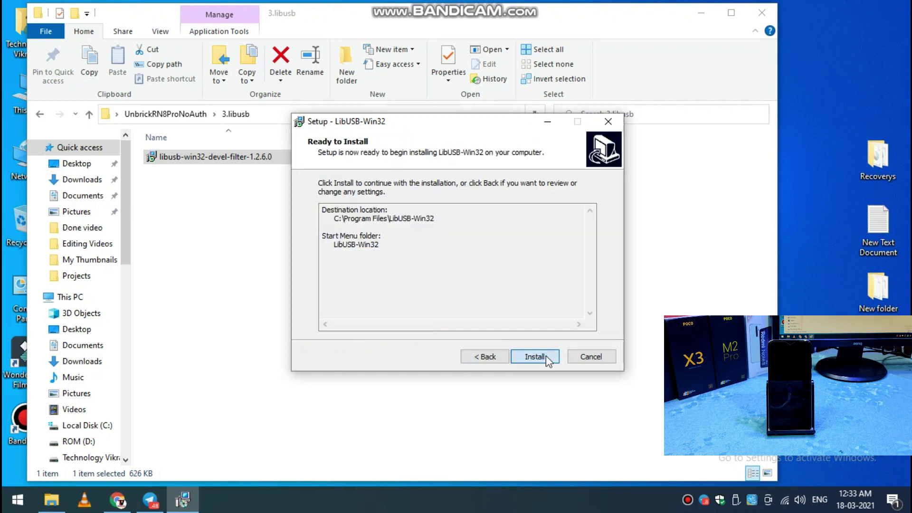
pyautogui.click(547, 359)
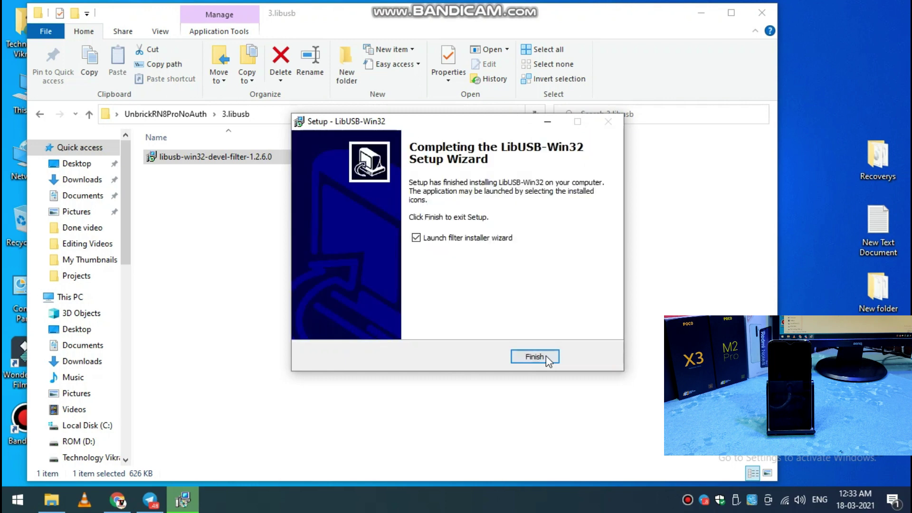
pyautogui.click(546, 357)
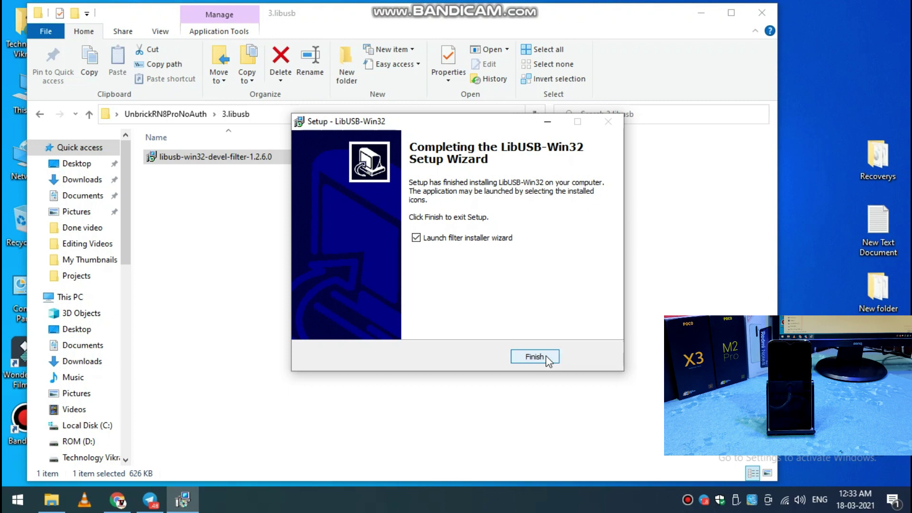
pyautogui.click(547, 359)
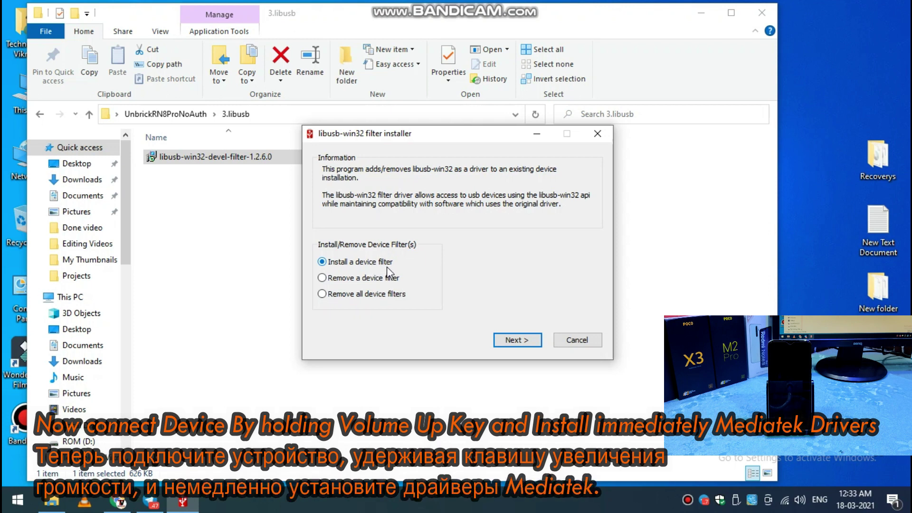
# Install a libusb-win32 device filter for the connected MediaTek USB Port and close the filter installer
pyautogui.click(517, 340)
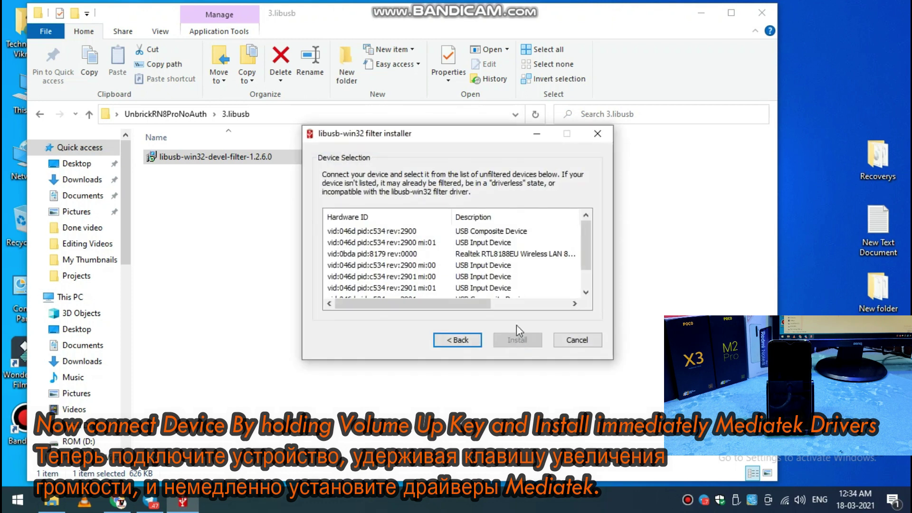
pyautogui.scroll(-1, 535, 265)
pyautogui.scroll(1, 532, 272)
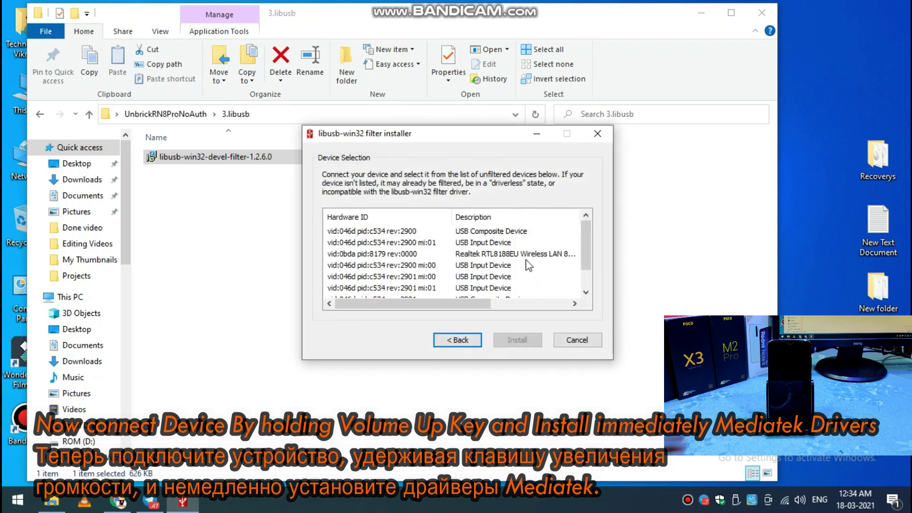
pyautogui.scroll(-1, 526, 263)
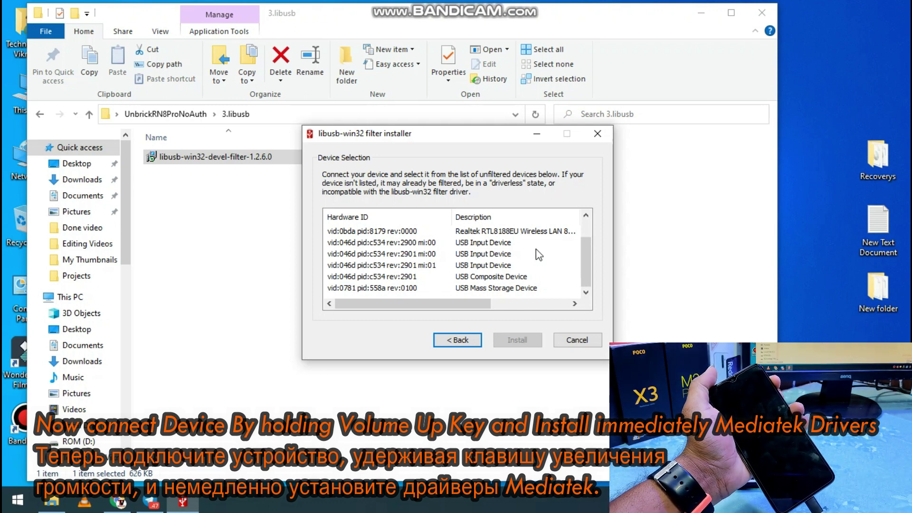
pyautogui.click(499, 277)
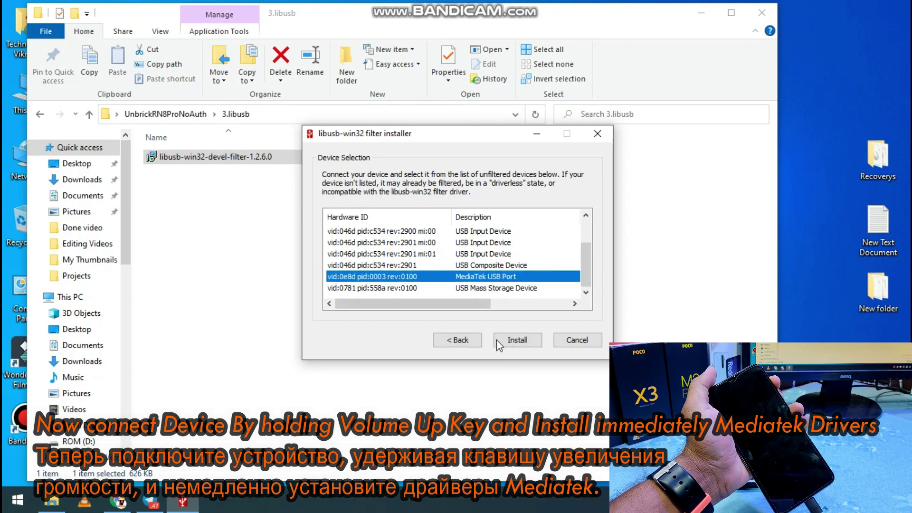
pyautogui.click(520, 340)
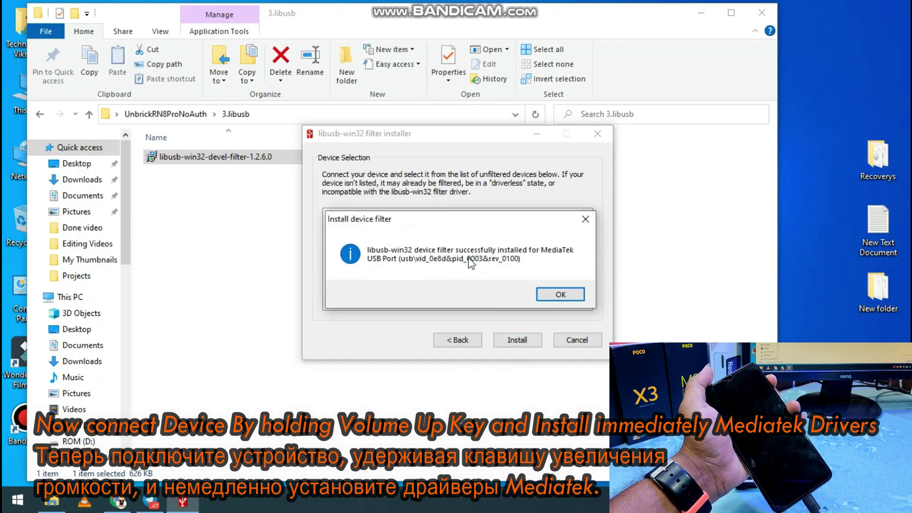
pyautogui.click(565, 294)
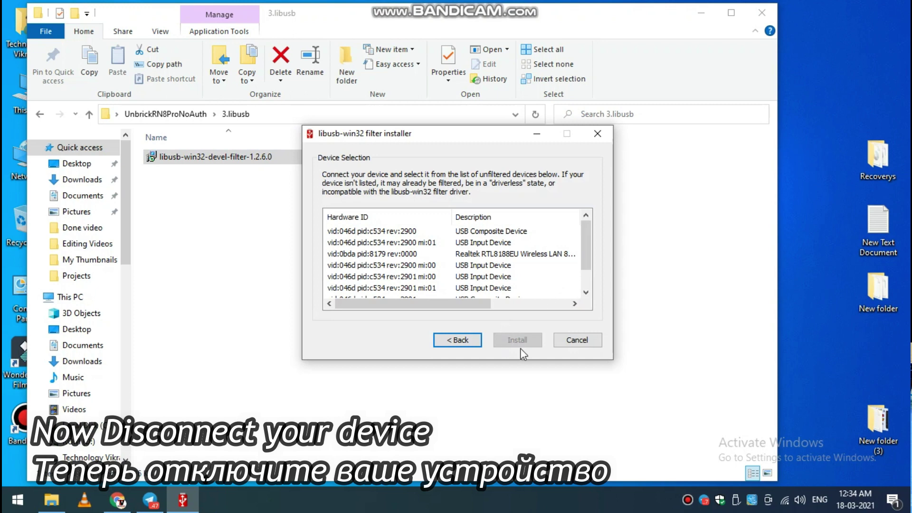
pyautogui.click(565, 339)
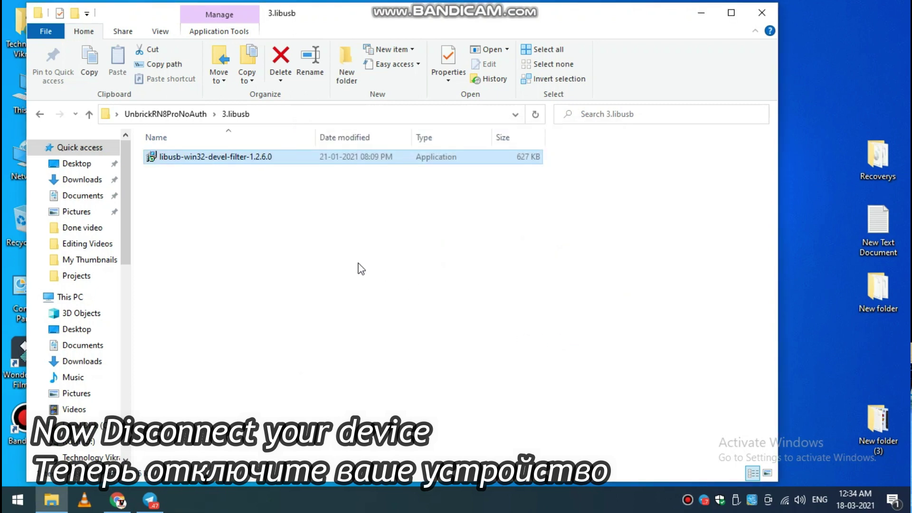
# Open the 4.Bypass folder inside UnbrickRN8ProNoAuth
pyautogui.click(189, 119)
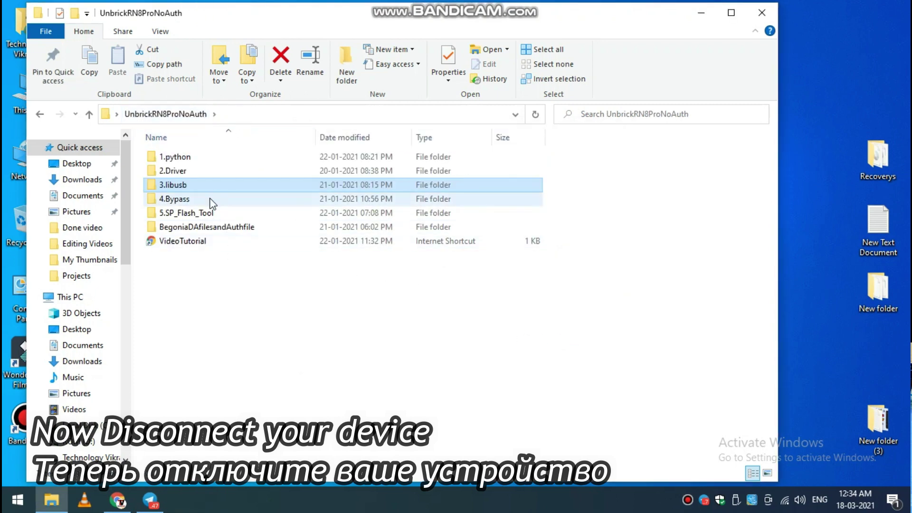
pyautogui.doubleClick(211, 200)
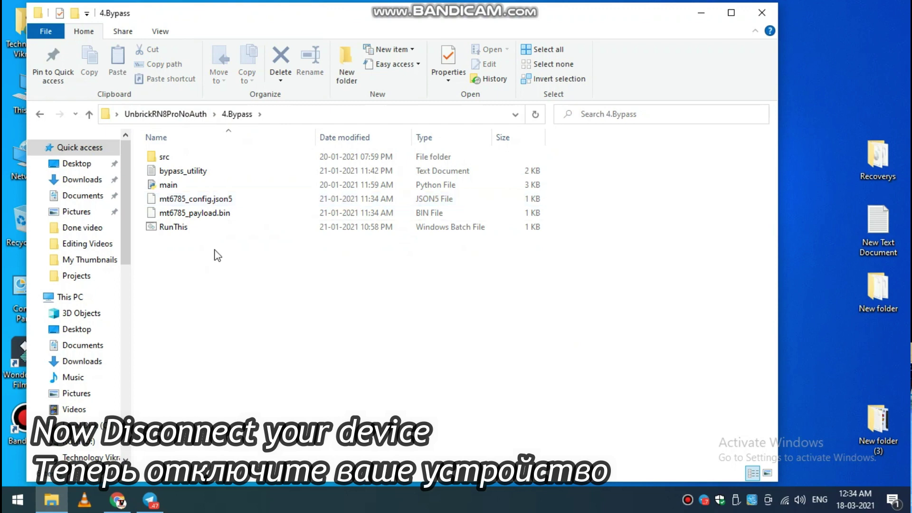
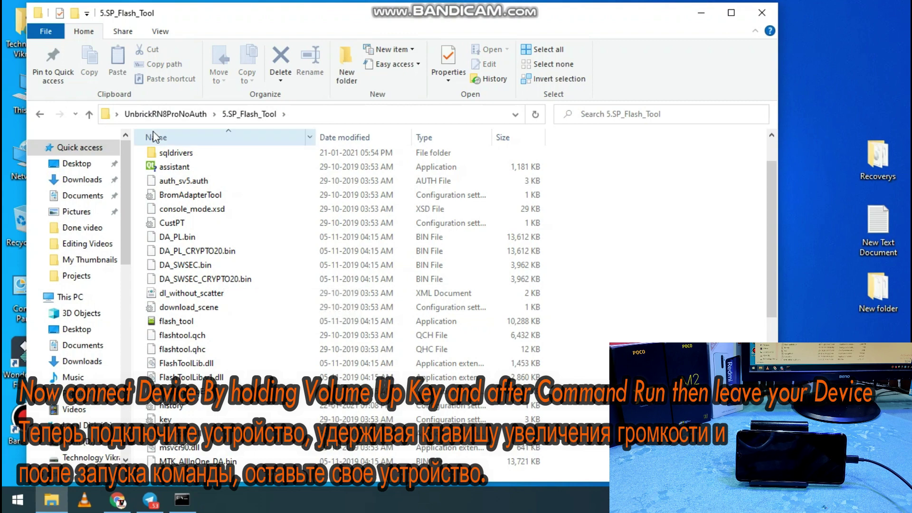
# Launch flash_tool from the 5.SP_Flash_Tool folder and load MTK_AllInOne_DA_mt6765_mt6785.bin from BegoniaDAfilesandAuthfile as the download agent
pyautogui.scroll(-2, 261, 228)
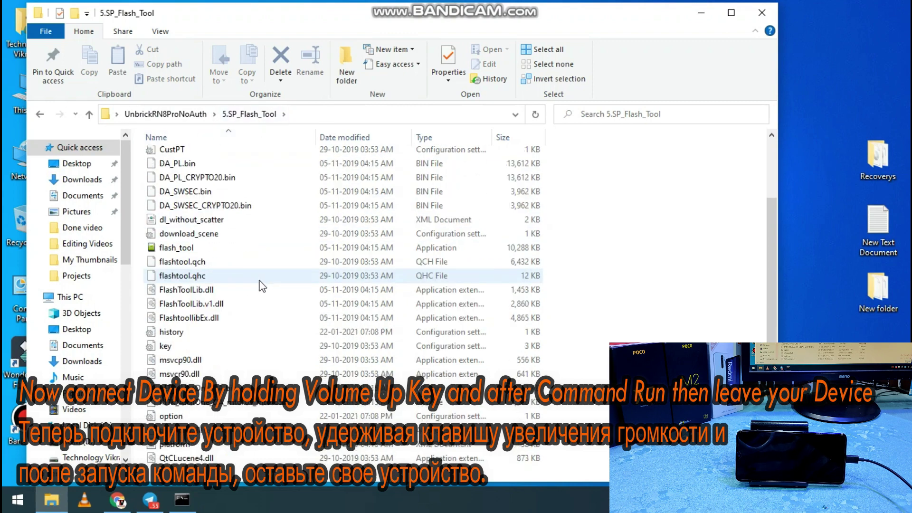
pyautogui.doubleClick(189, 247)
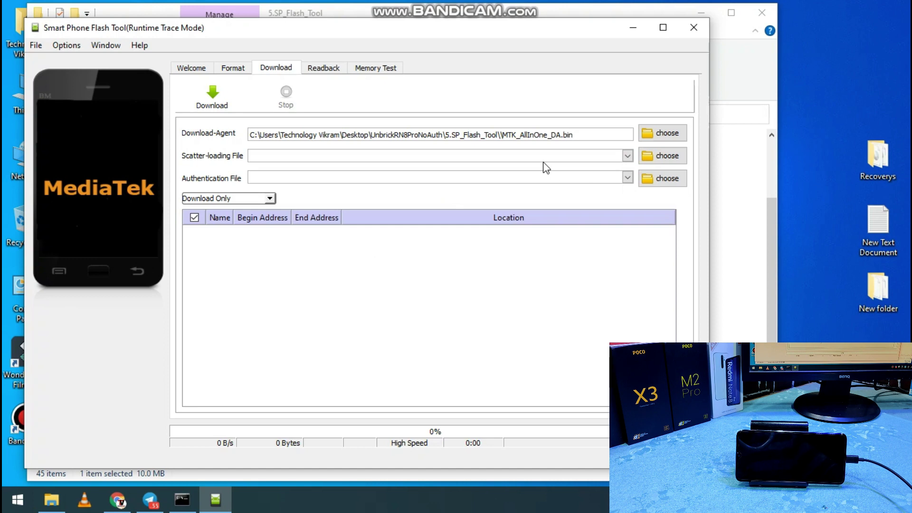
pyautogui.click(672, 136)
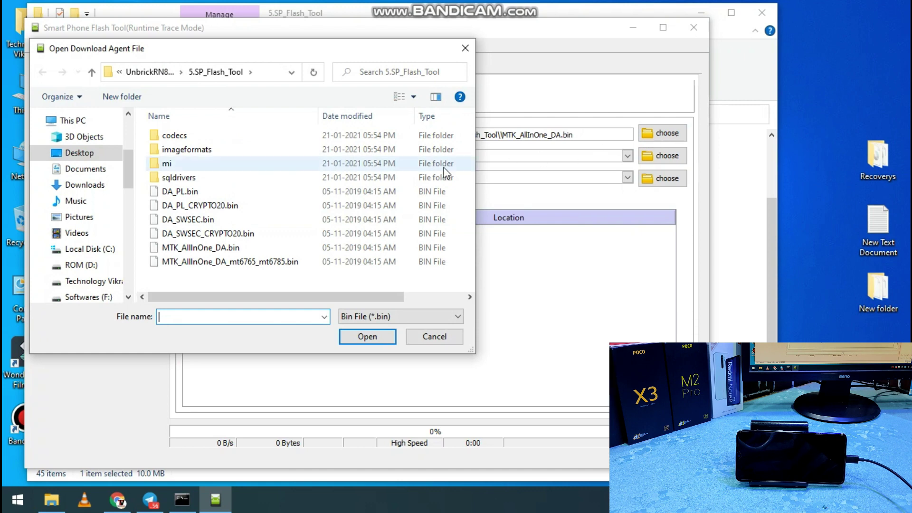
pyautogui.click(102, 153)
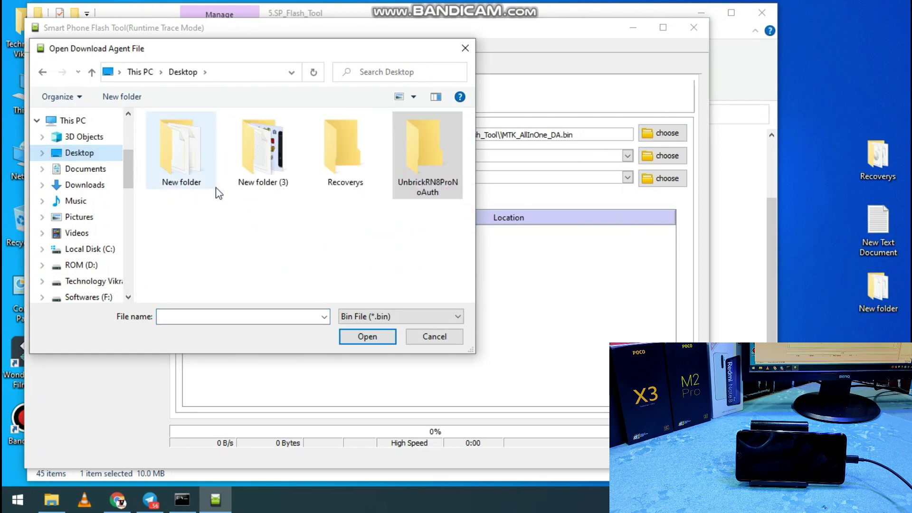
pyautogui.doubleClick(417, 157)
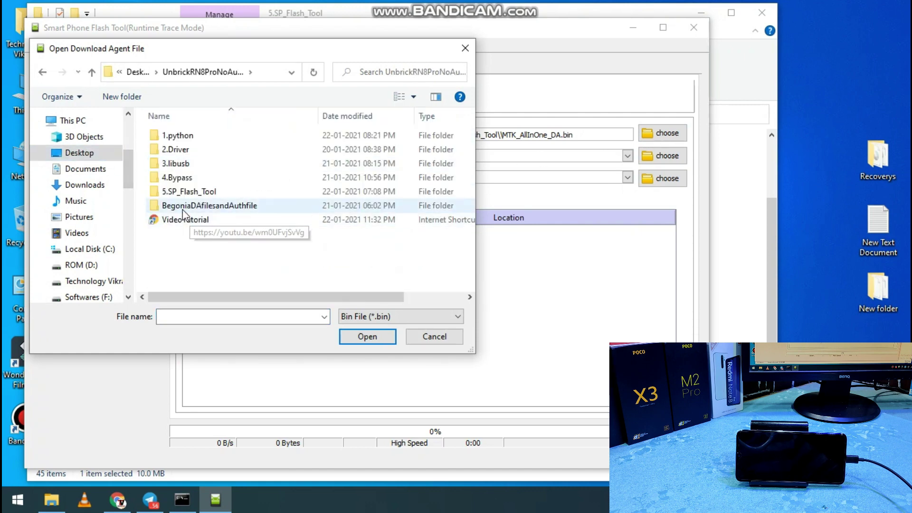
pyautogui.doubleClick(185, 205)
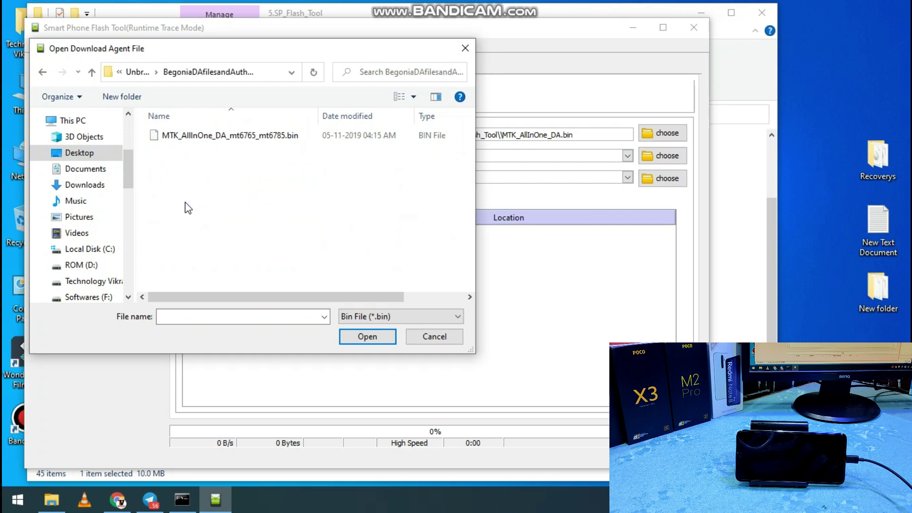
pyautogui.click(208, 140)
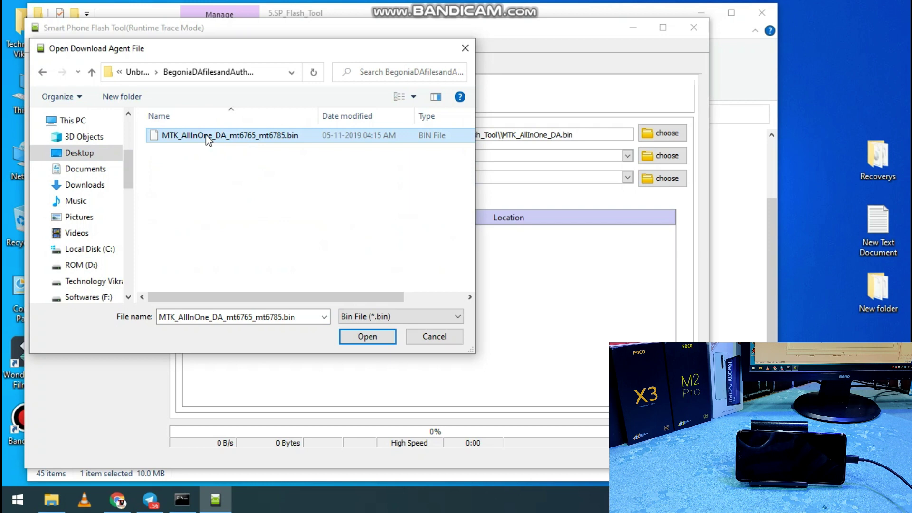
pyautogui.doubleClick(208, 137)
# Load MT6785_Android_scatter as the scatter-loading file from the images folder of the begoniain_in_global_images_V12.0.4.0 ROM under C:\XiaoMi\XiaoMiFlash
pyautogui.click(659, 162)
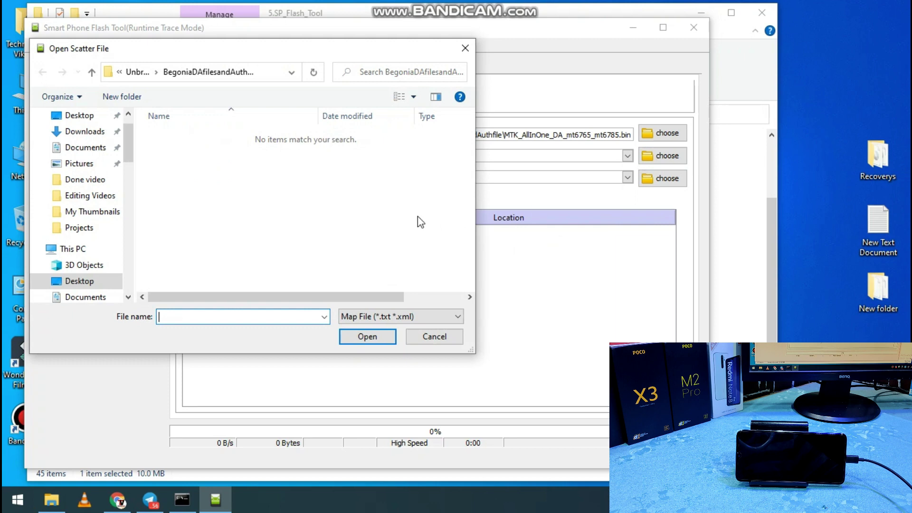
pyautogui.scroll(-5, 92, 278)
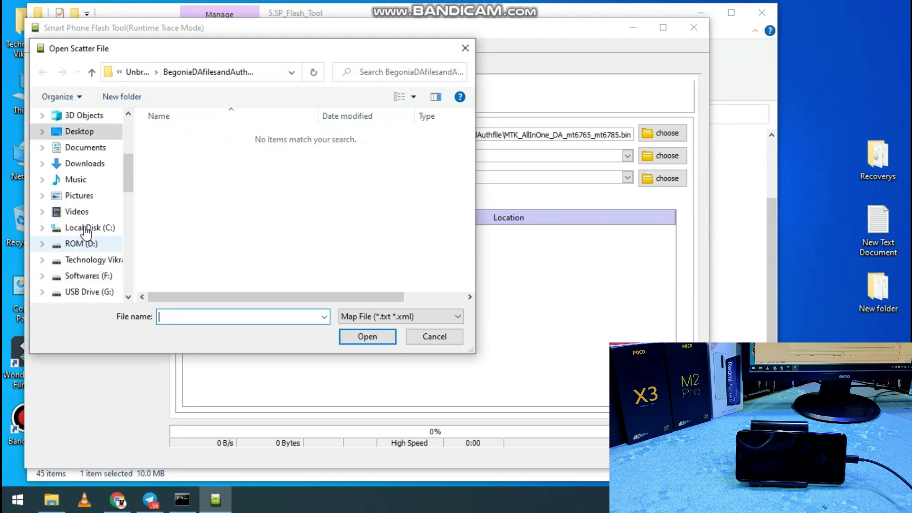
pyautogui.click(88, 228)
pyautogui.doubleClick(175, 234)
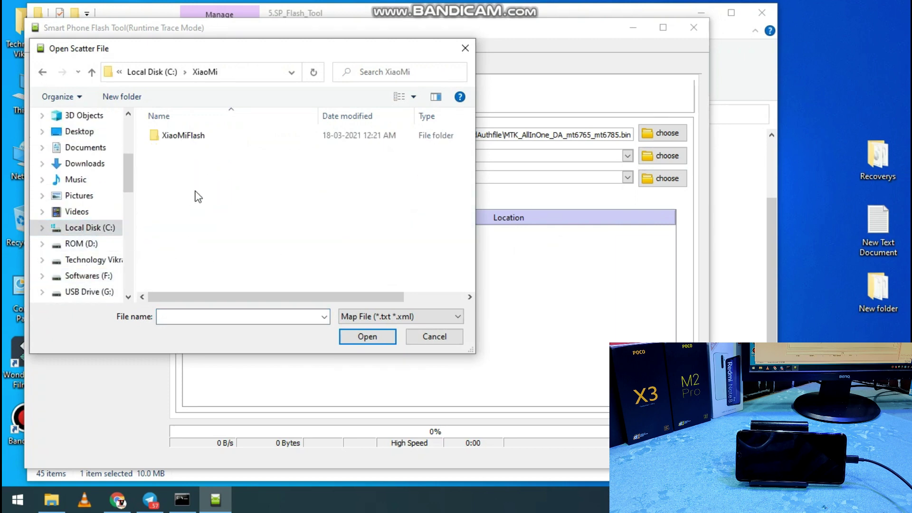
pyautogui.click(200, 135)
pyautogui.doubleClick(200, 135)
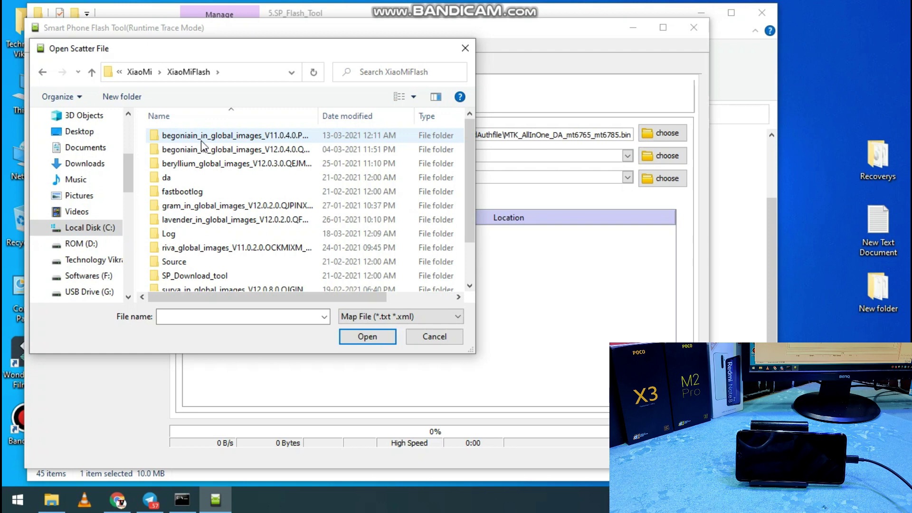
pyautogui.doubleClick(227, 150)
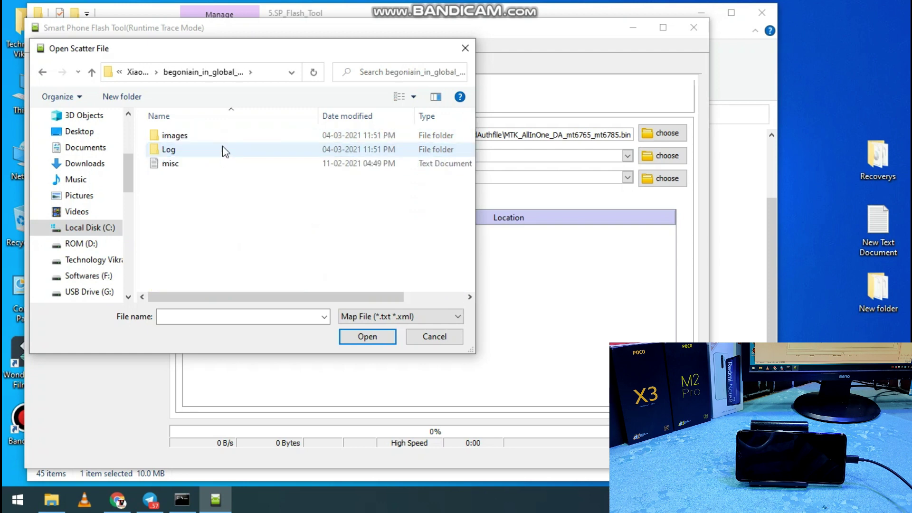
pyautogui.doubleClick(224, 137)
pyautogui.click(220, 178)
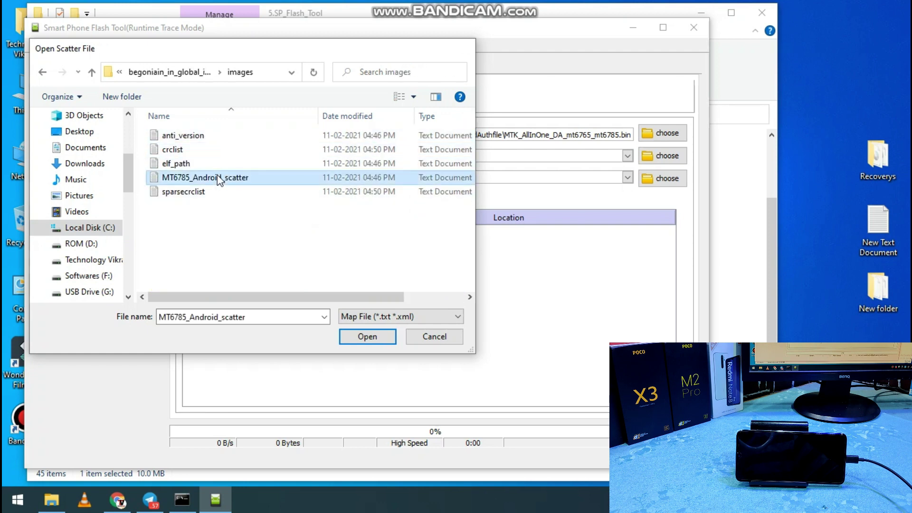
pyautogui.doubleClick(220, 179)
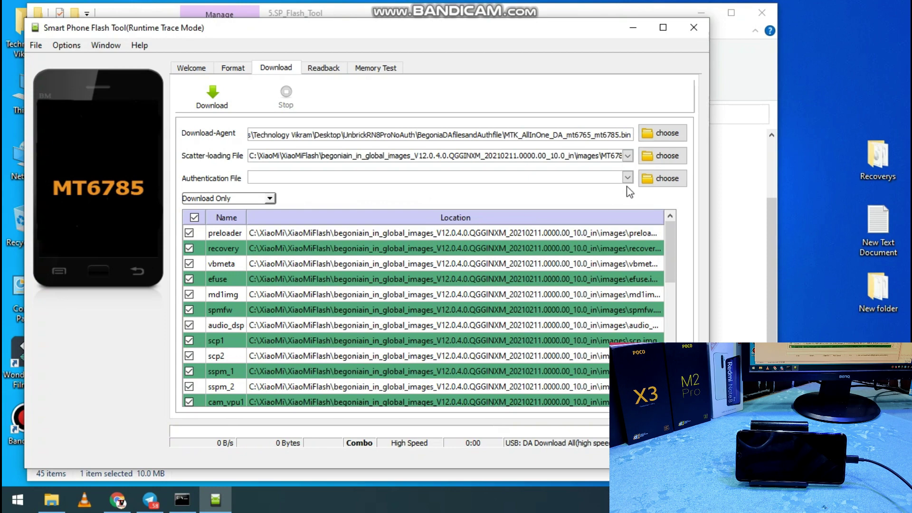
# Load auth_sv5.auth from the BegoniaDAfilesandAuthfile folder in UnbrickRN8ProNoAuth as the authentication file
pyautogui.click(662, 179)
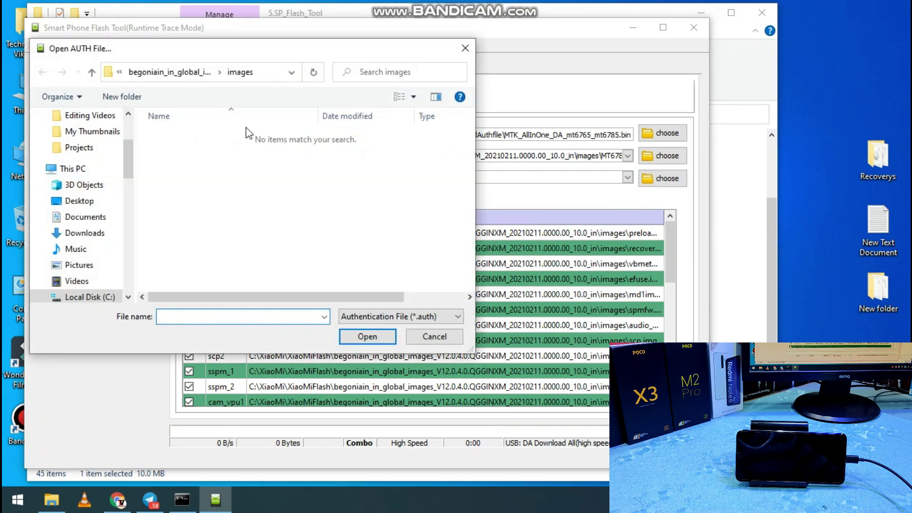
pyautogui.click(97, 204)
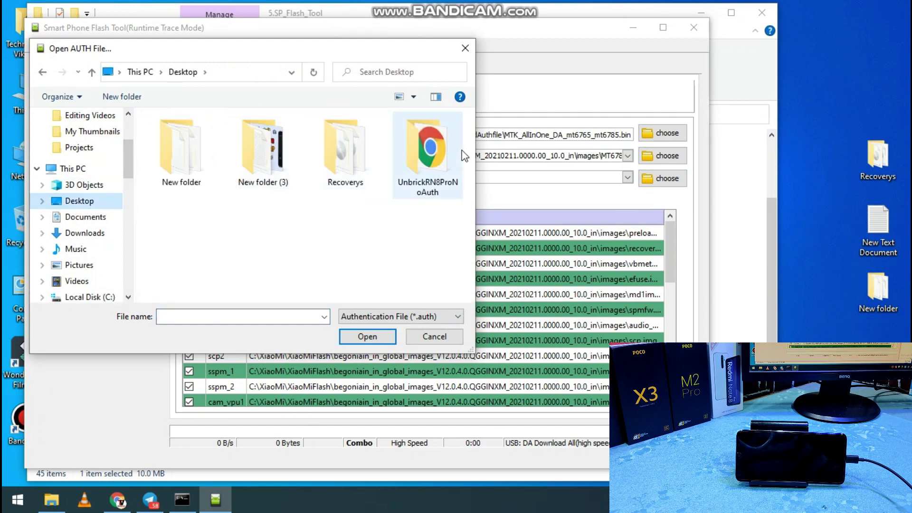
pyautogui.doubleClick(427, 152)
pyautogui.doubleClick(221, 204)
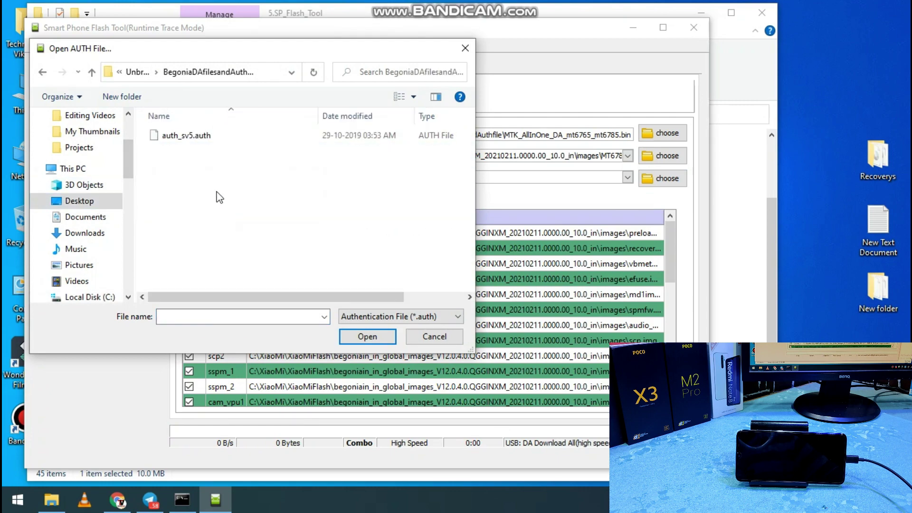
pyautogui.doubleClick(186, 135)
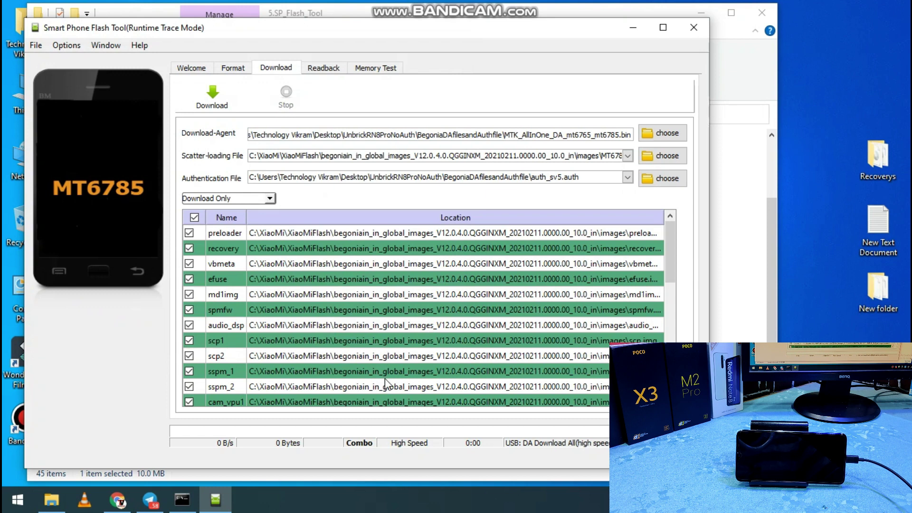
# Set the flashing mode to Download Only and start flashing the ROM to the connected phone
pyautogui.click(243, 199)
pyautogui.click(233, 206)
pyautogui.click(226, 97)
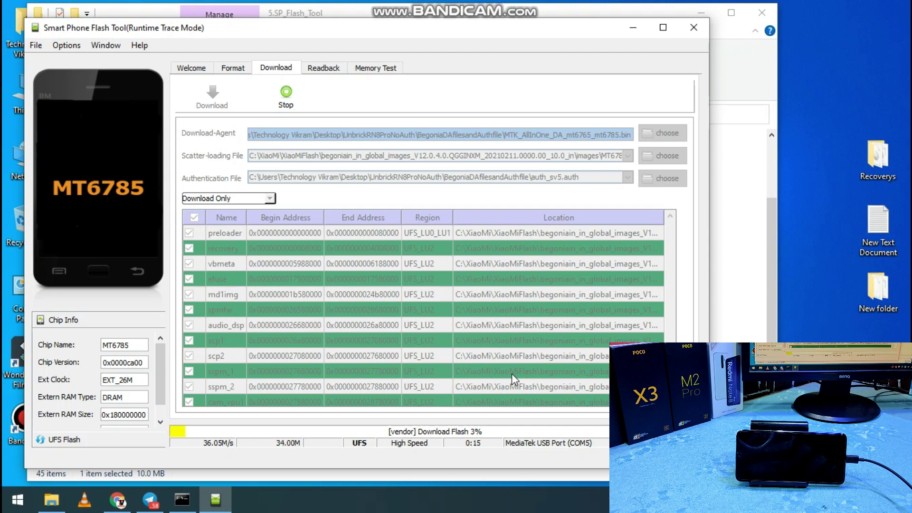
pyautogui.moveTo(434, 5)
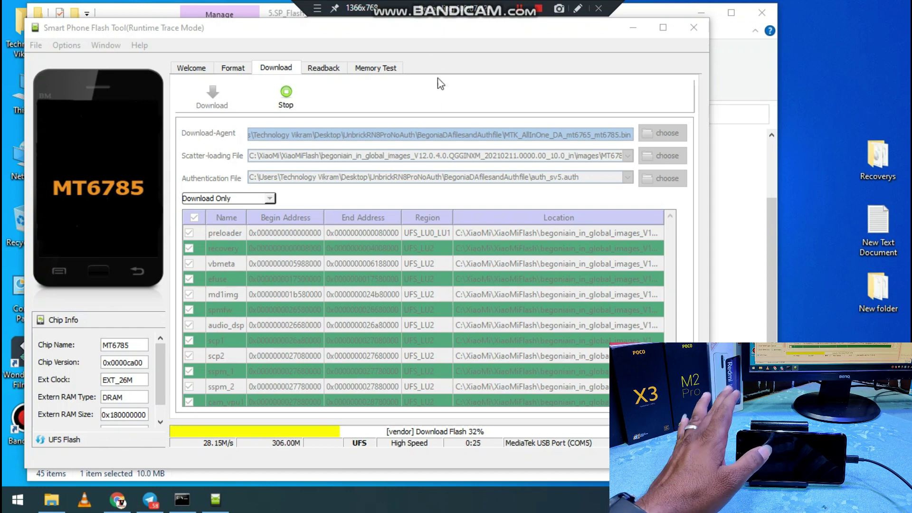
pyautogui.click(448, 125)
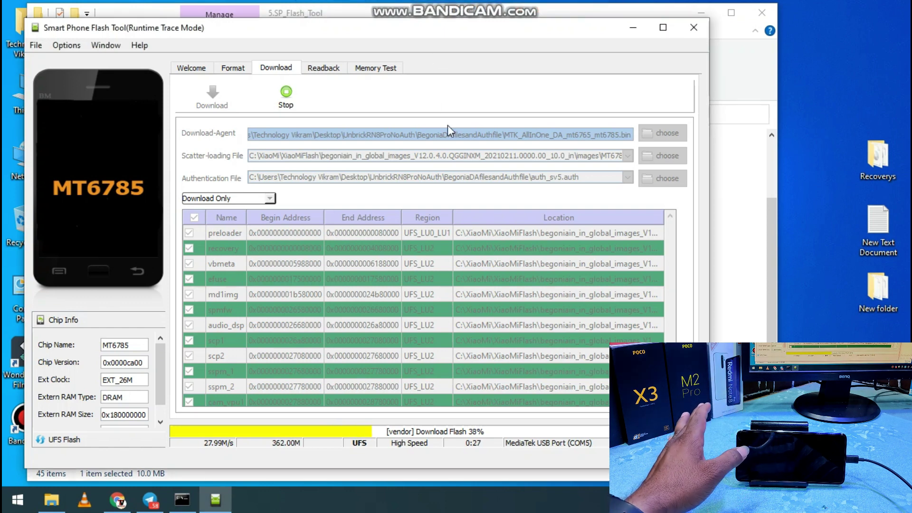